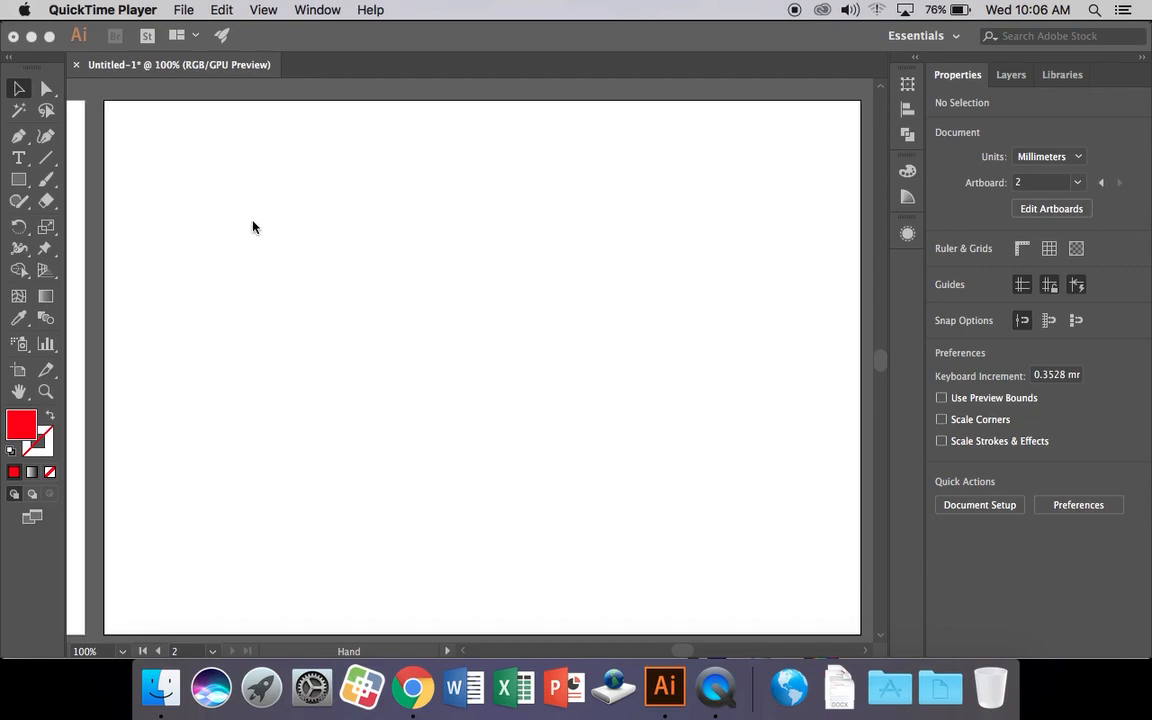
# Bring the Illustrator window with the blank Untitled-1 document to the front.
pyautogui.click(26, 166)
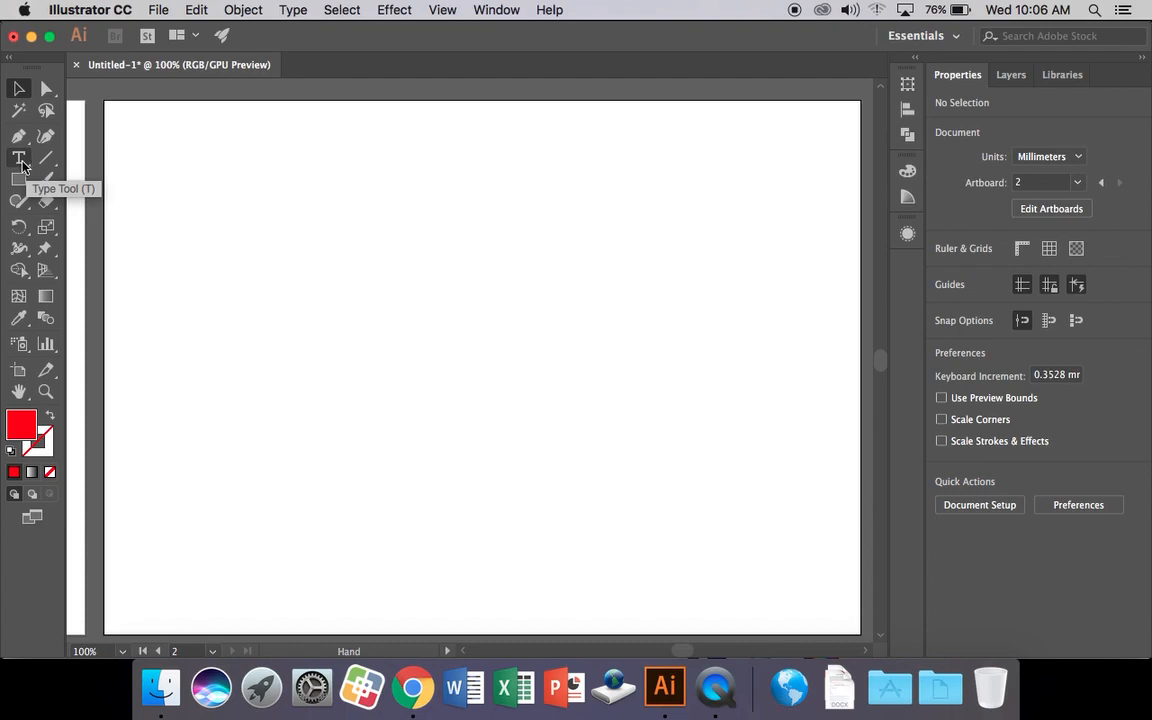
# Create a text object reading Fun, With and Text on three lines, fixing the 'Tesx' typo.
pyautogui.click(22, 165)
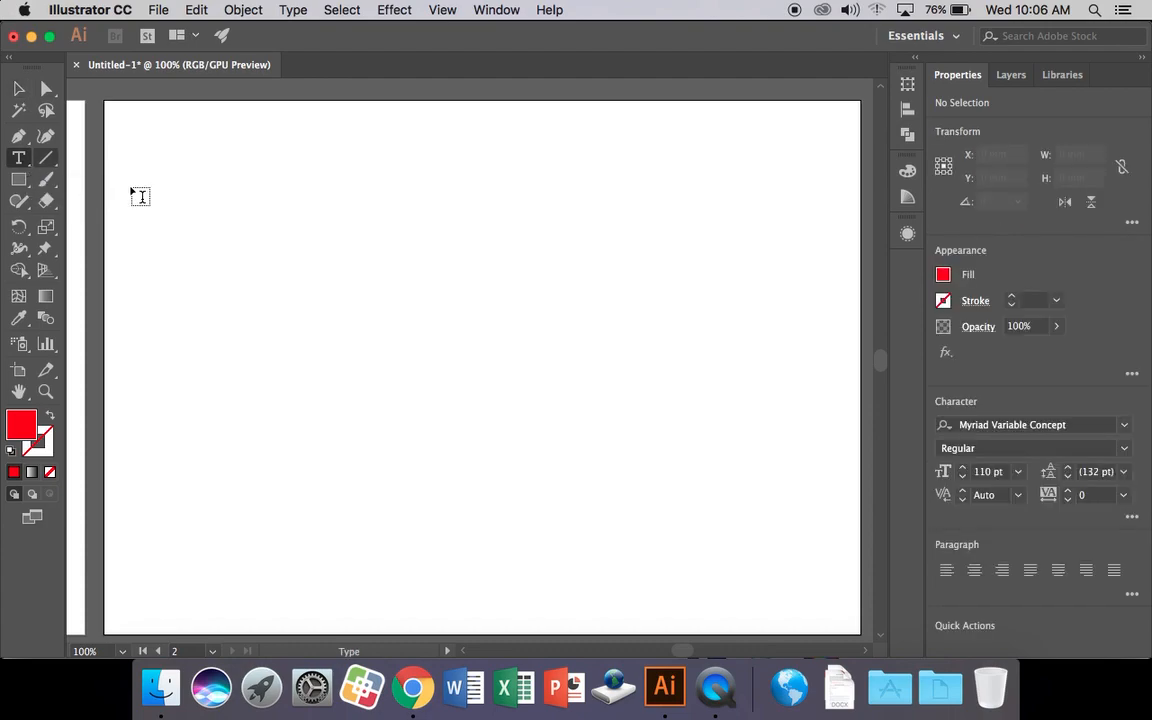
pyautogui.click(376, 248)
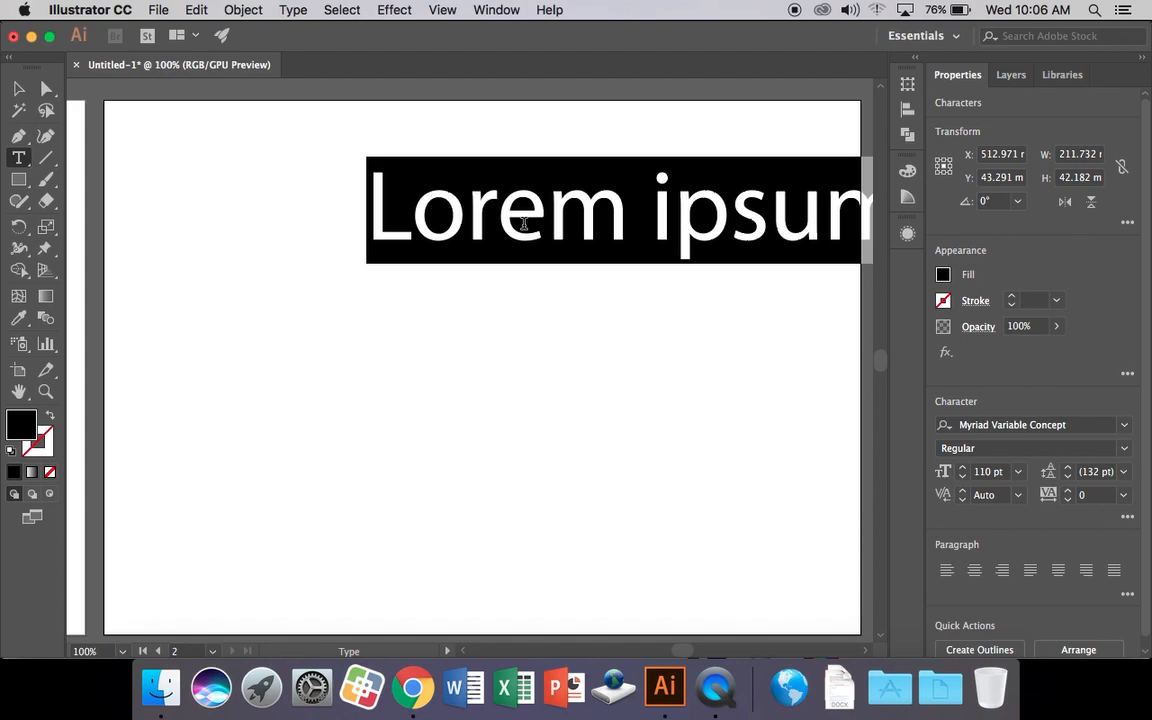
pyautogui.write('Fun')
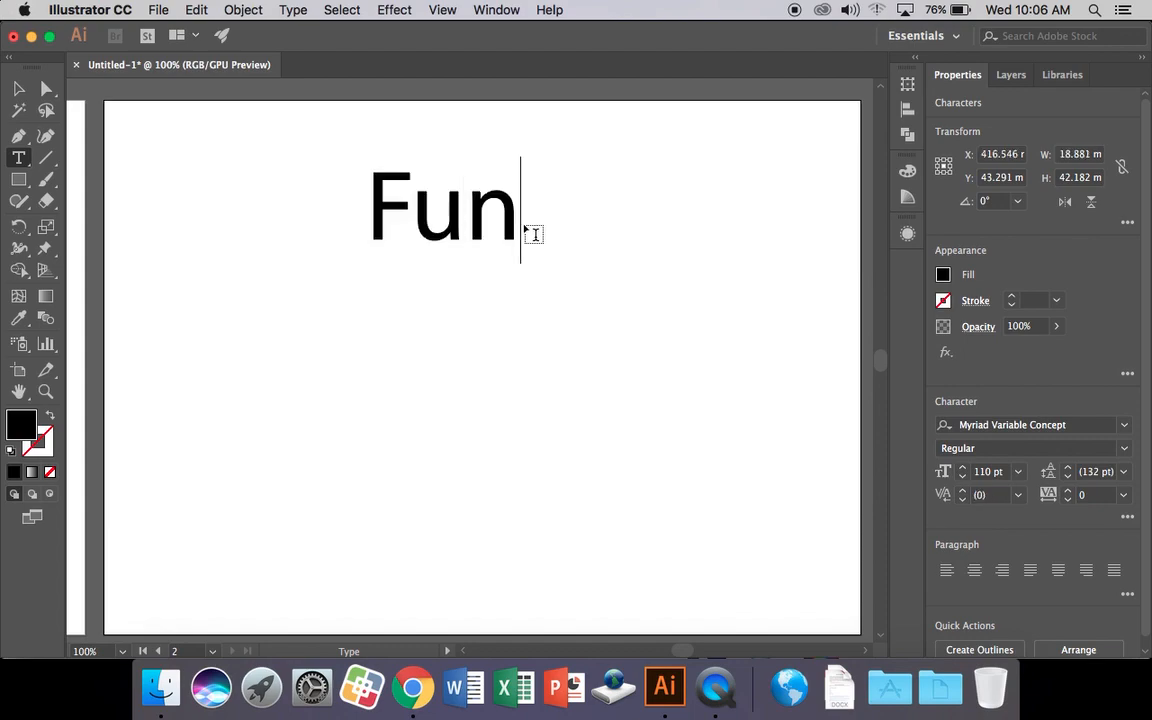
pyautogui.press('Return')
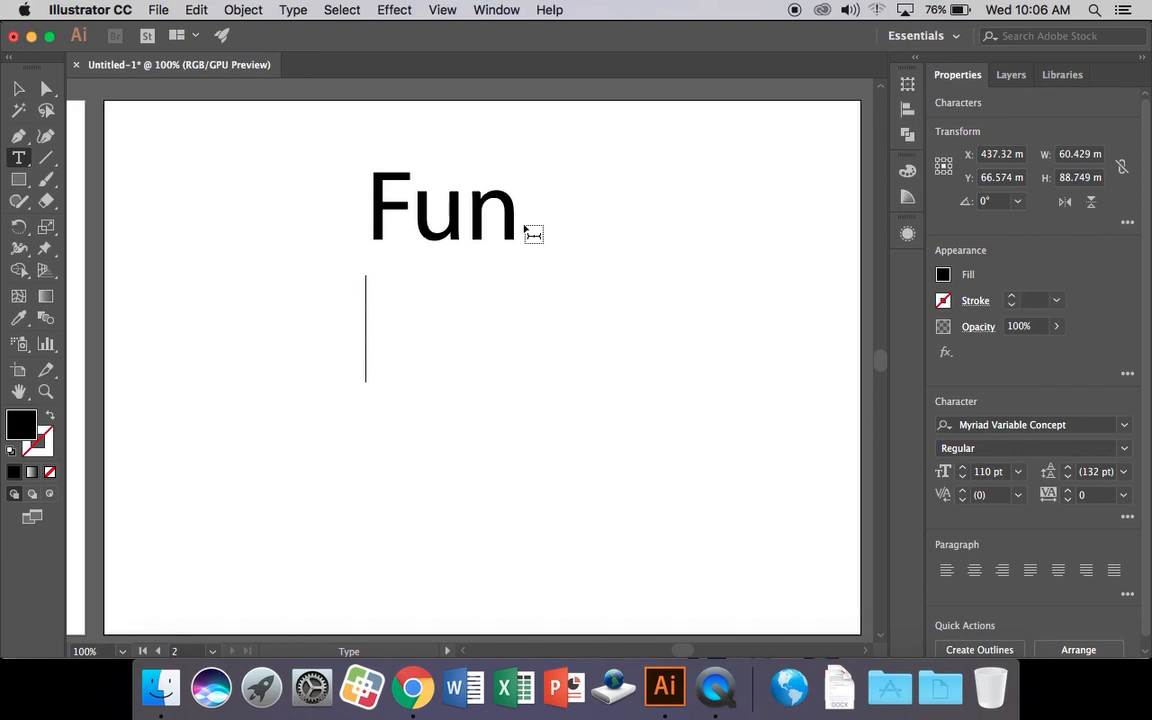
pyautogui.write('With')
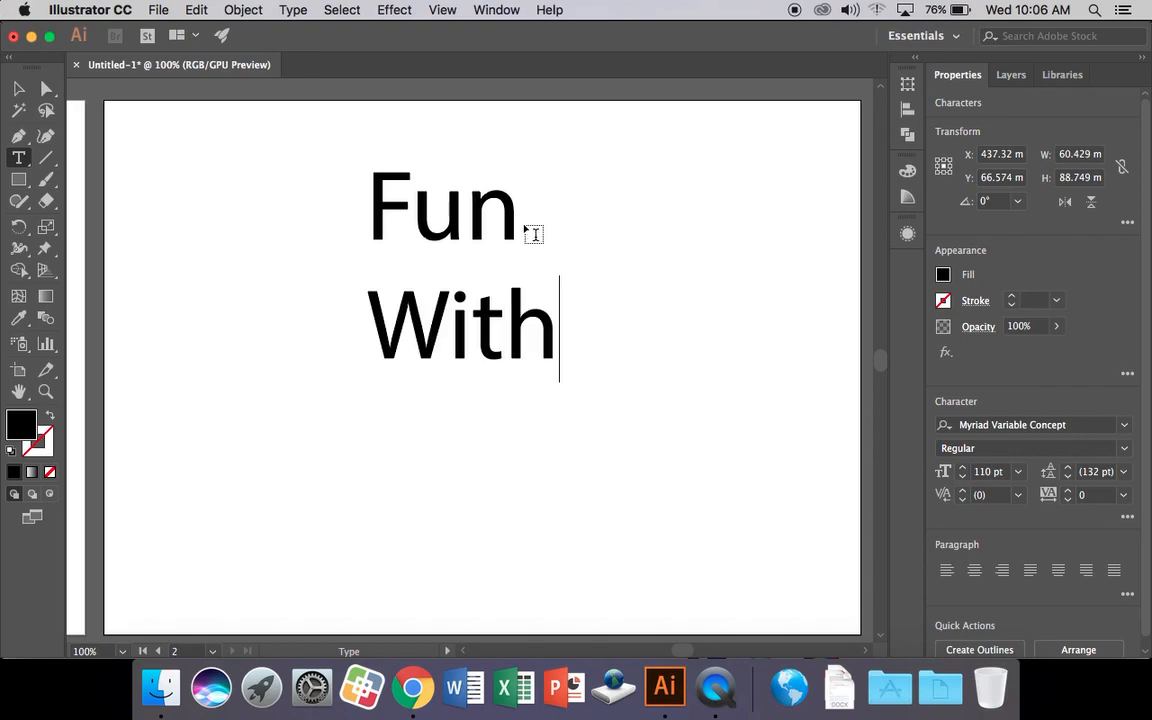
pyautogui.press('Return')
pyautogui.write('Tesx')
pyautogui.press('BackSpace')
pyautogui.press('BackSpace')
pyautogui.write('xt')
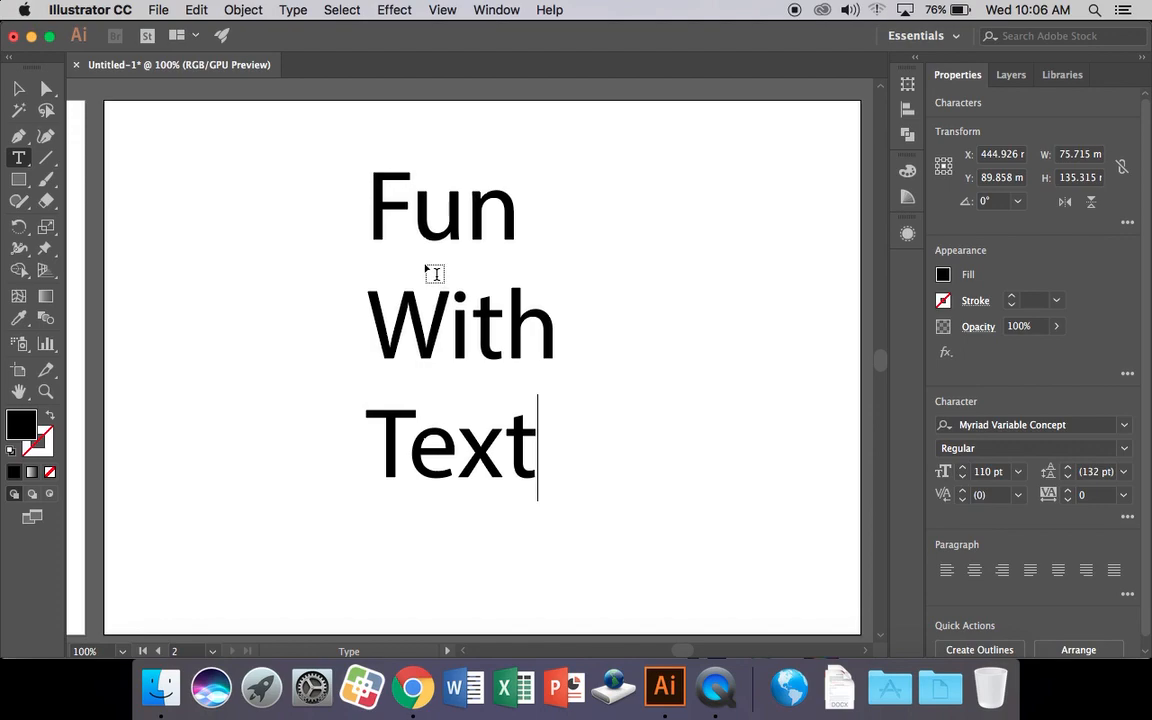
# Select the word With and set it to 60 pt from the preset size list.
pyautogui.moveTo(379, 341); pyautogui.dragTo(540, 349)
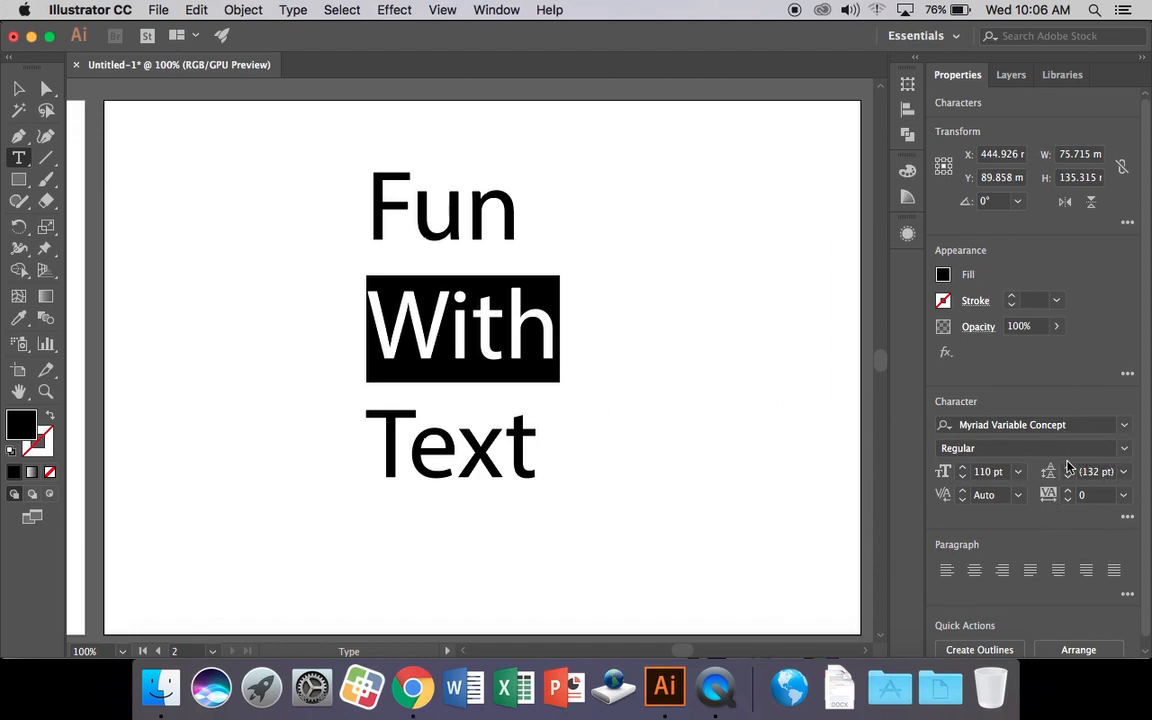
pyautogui.click(963, 476)
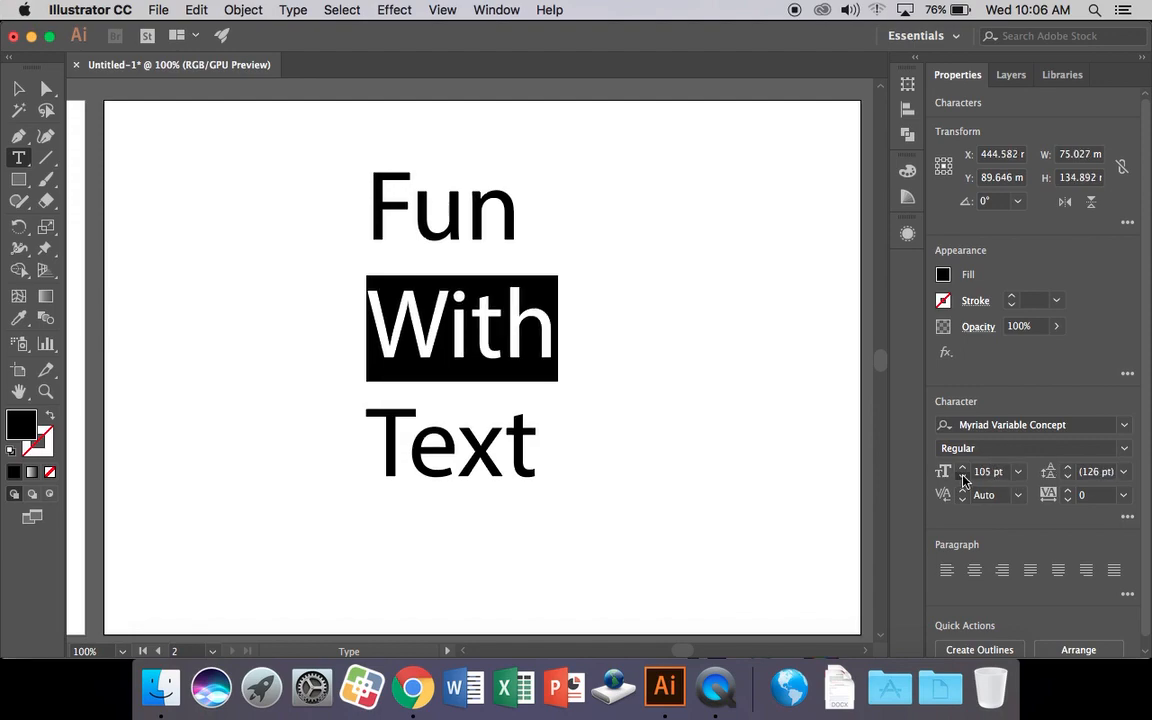
pyautogui.click(1022, 472)
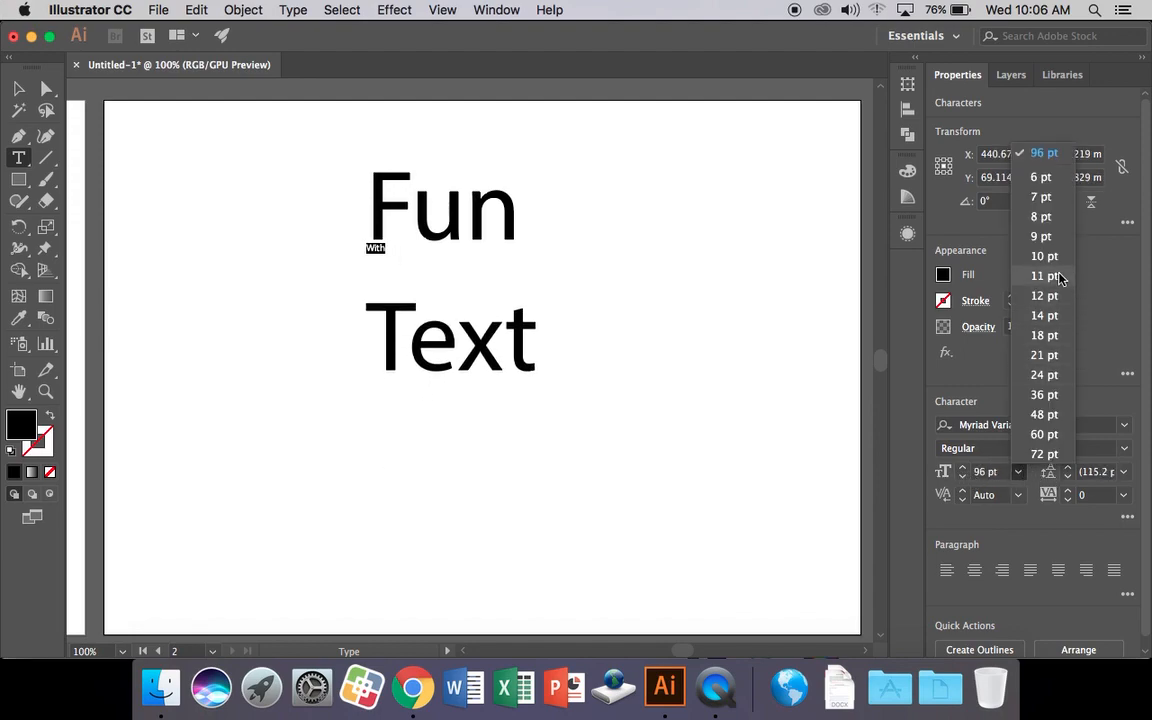
pyautogui.click(1044, 434)
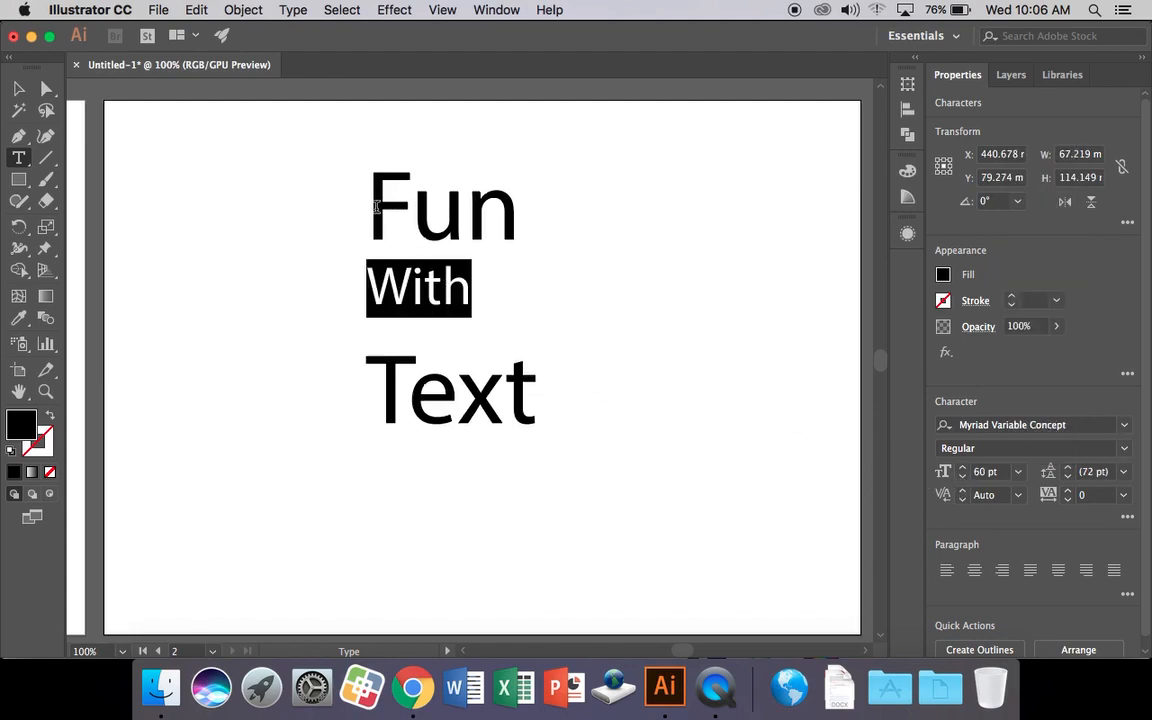
pyautogui.doubleClick(377, 207)
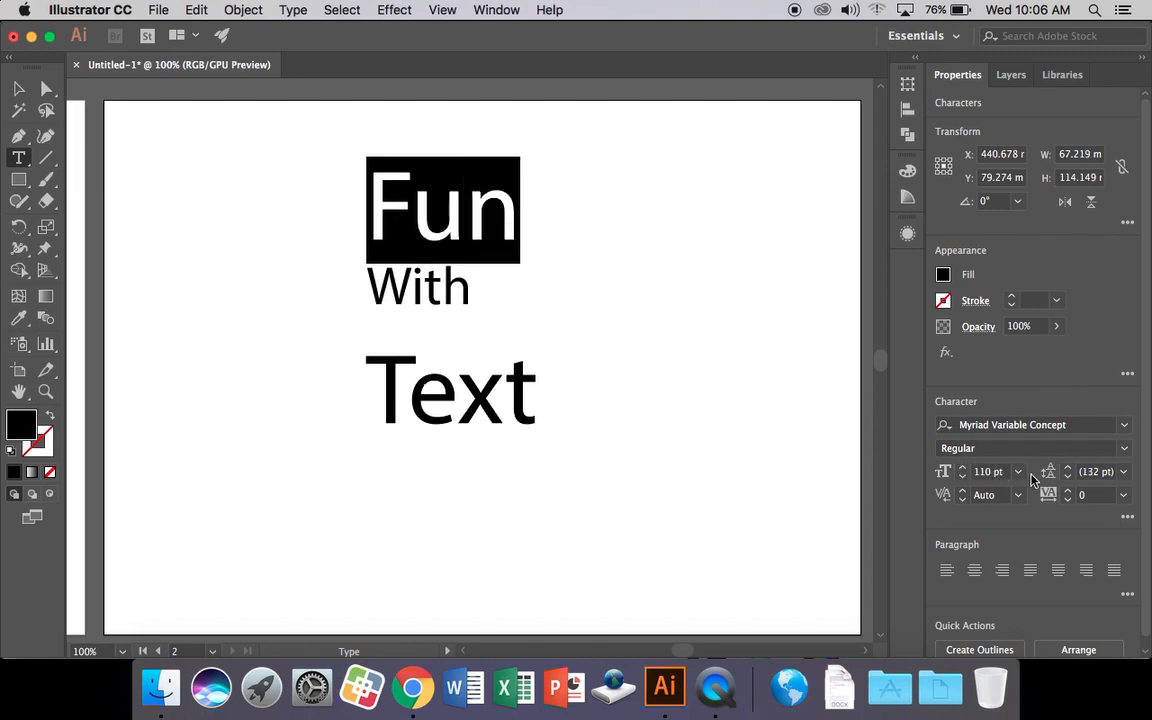
# Apply the Apple Chancery font to the words Fun and Text.
pyautogui.click(1125, 430)
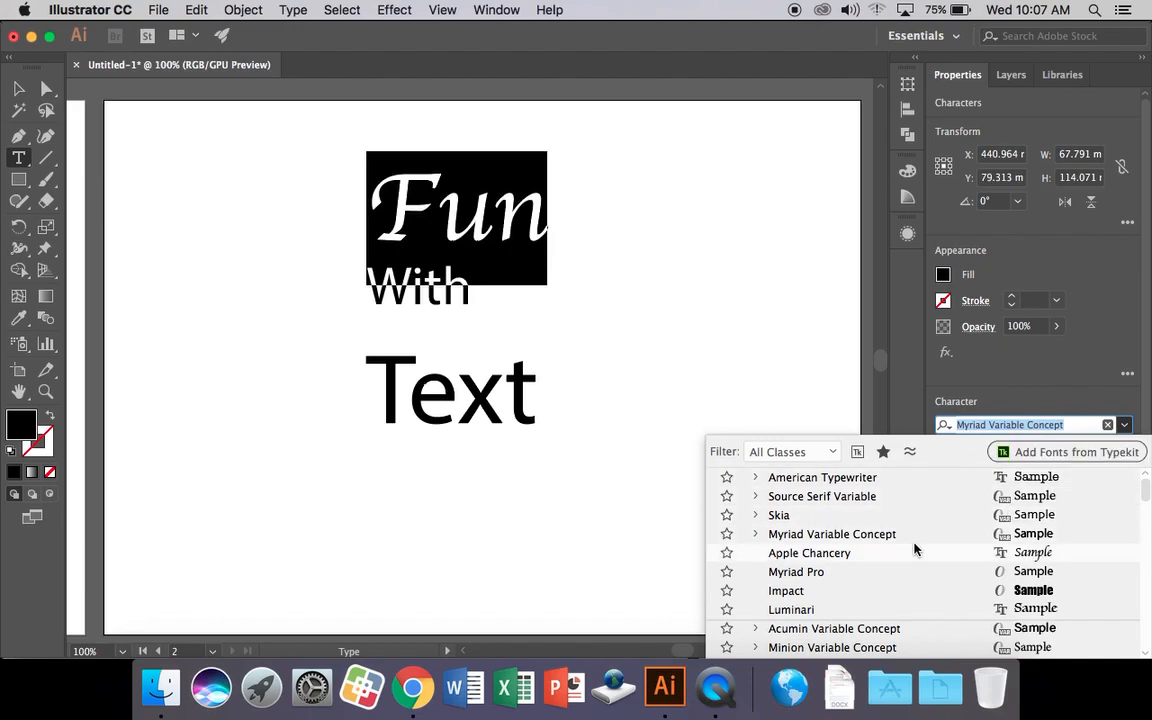
pyautogui.scroll(-3, 913, 548)
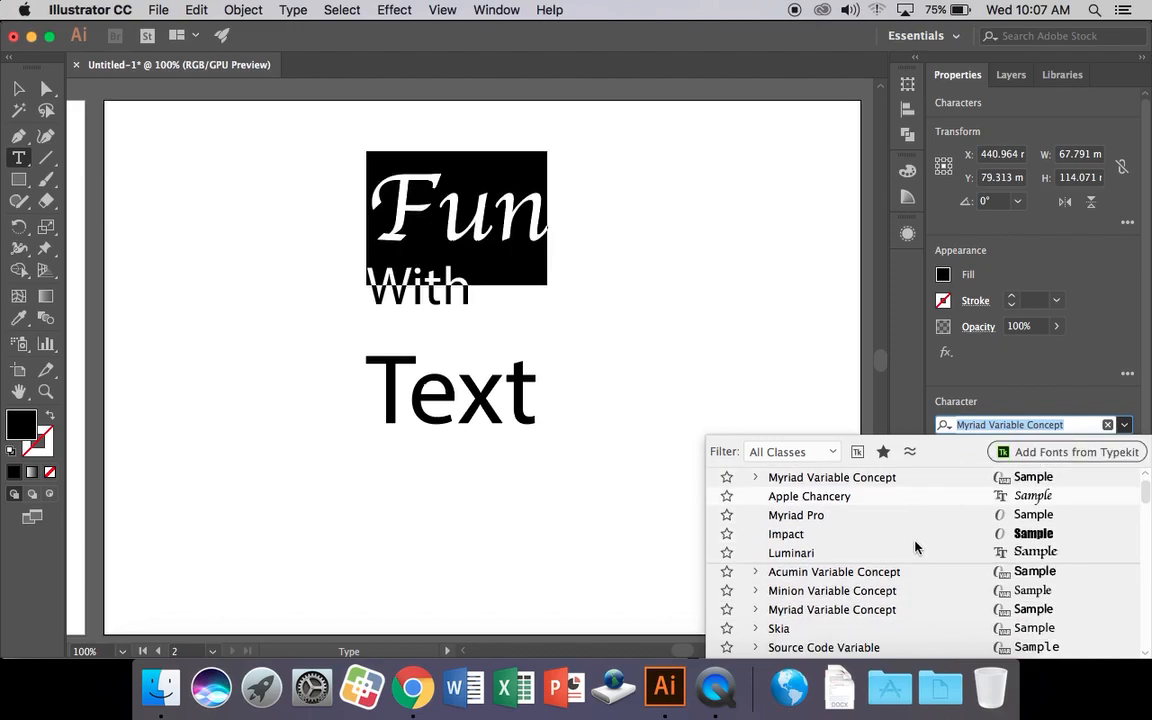
pyautogui.click(890, 497)
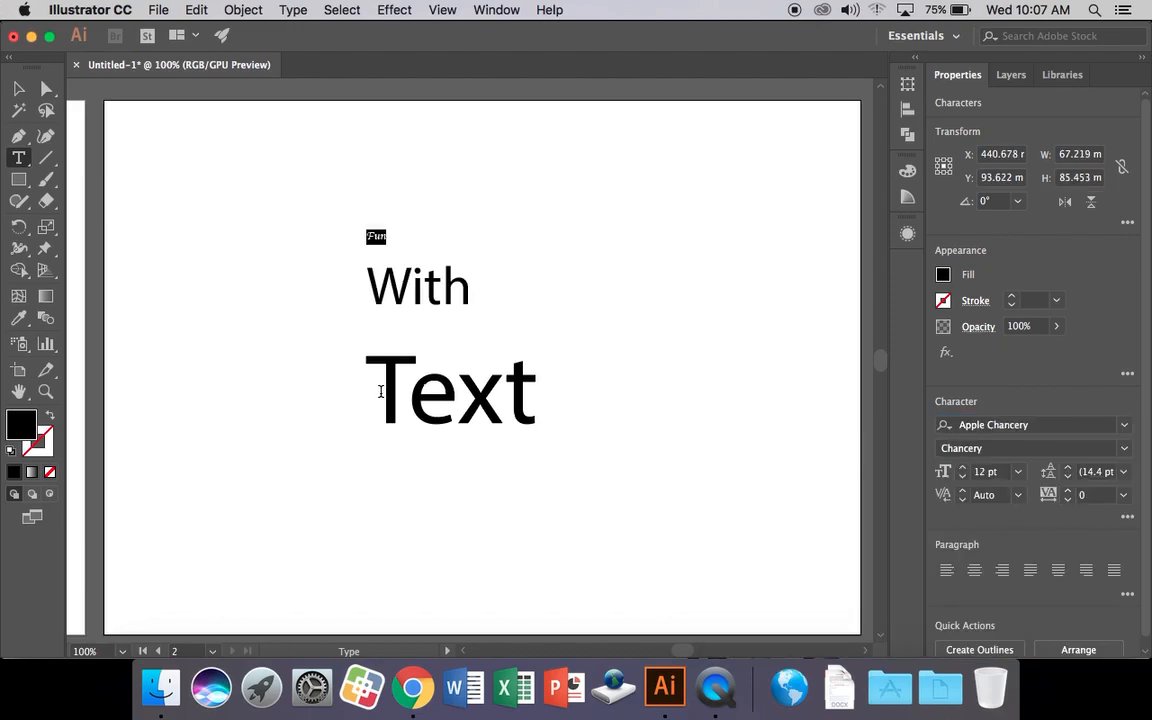
pyautogui.moveTo(380, 391); pyautogui.dragTo(586, 396)
pyautogui.click(1124, 427)
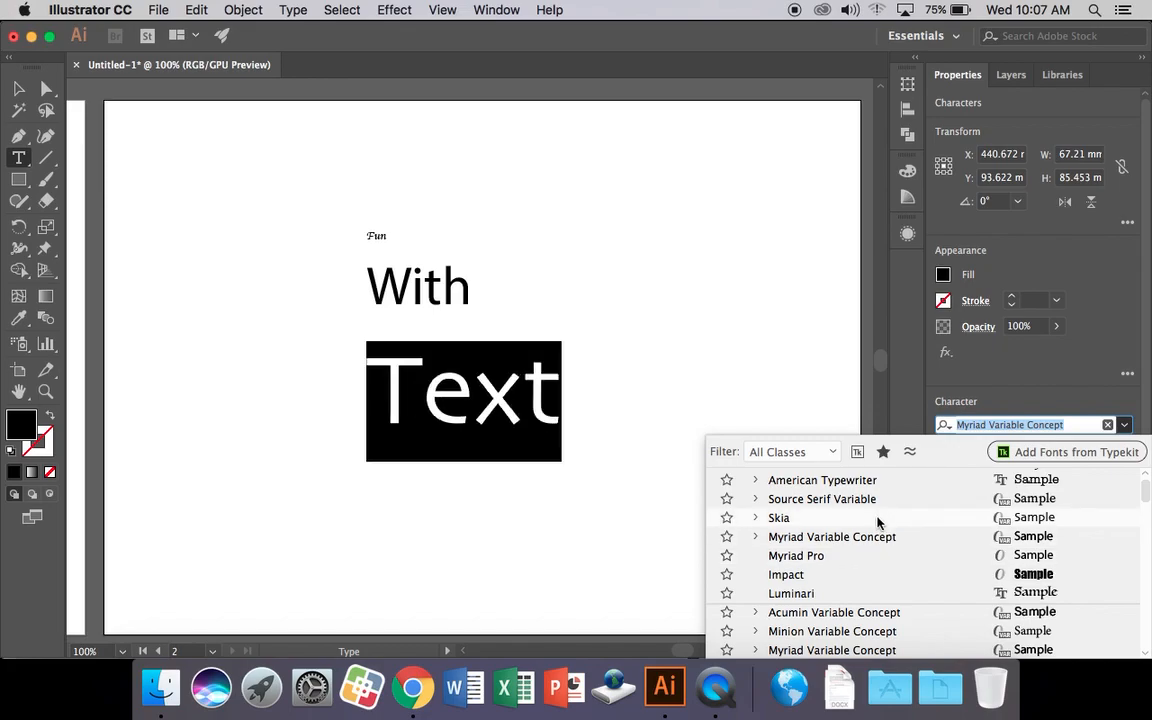
pyautogui.scroll(1, 880, 522)
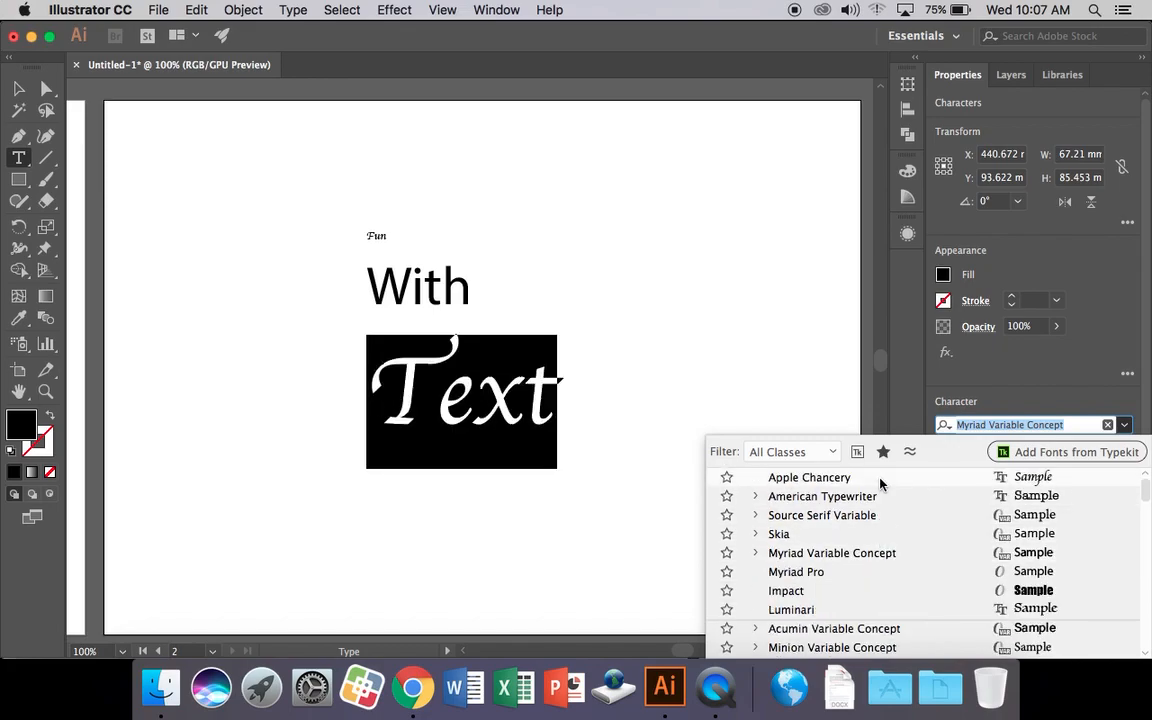
pyautogui.click(879, 478)
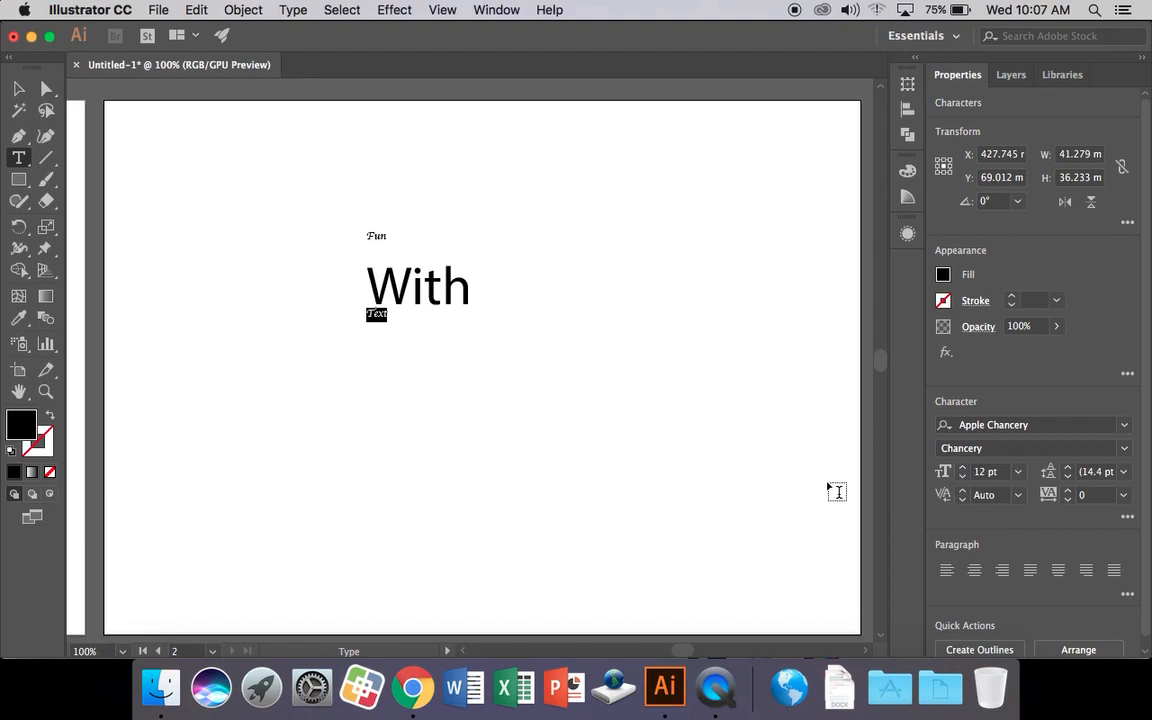
# Set Text to 72 pt, then raise both Text and Fun to 105 pt.
pyautogui.click(1018, 471)
pyautogui.click(1044, 454)
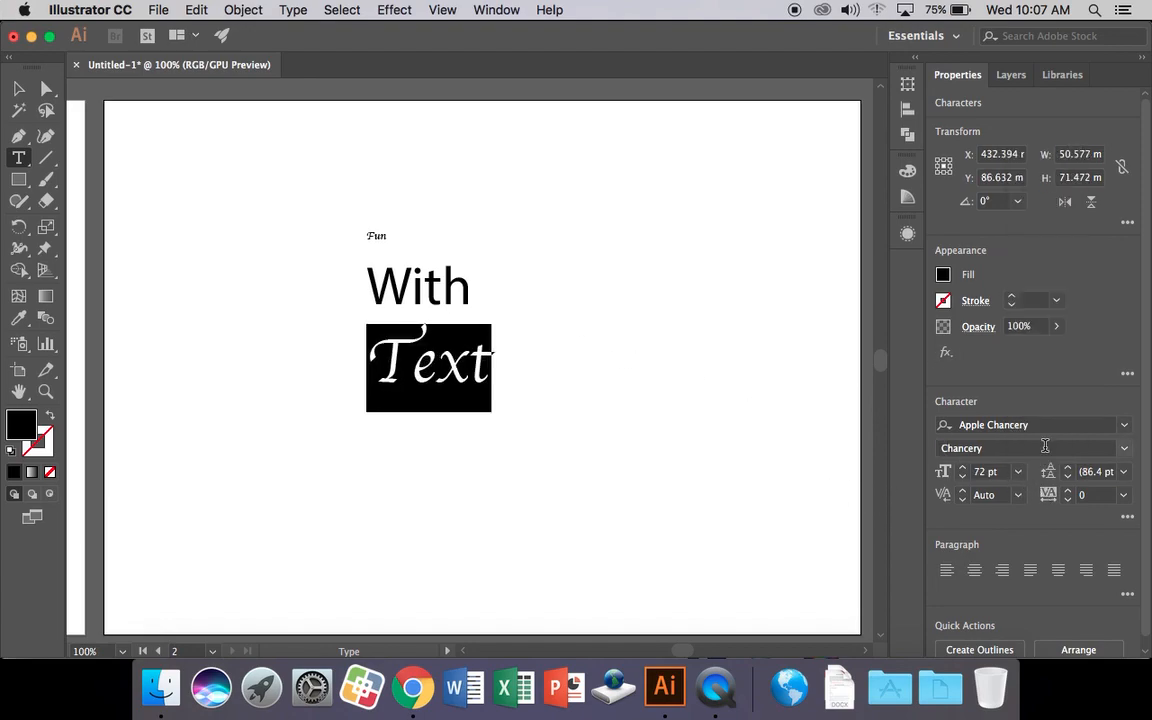
pyautogui.moveTo(963, 472); pyautogui.dragTo(963, 472)
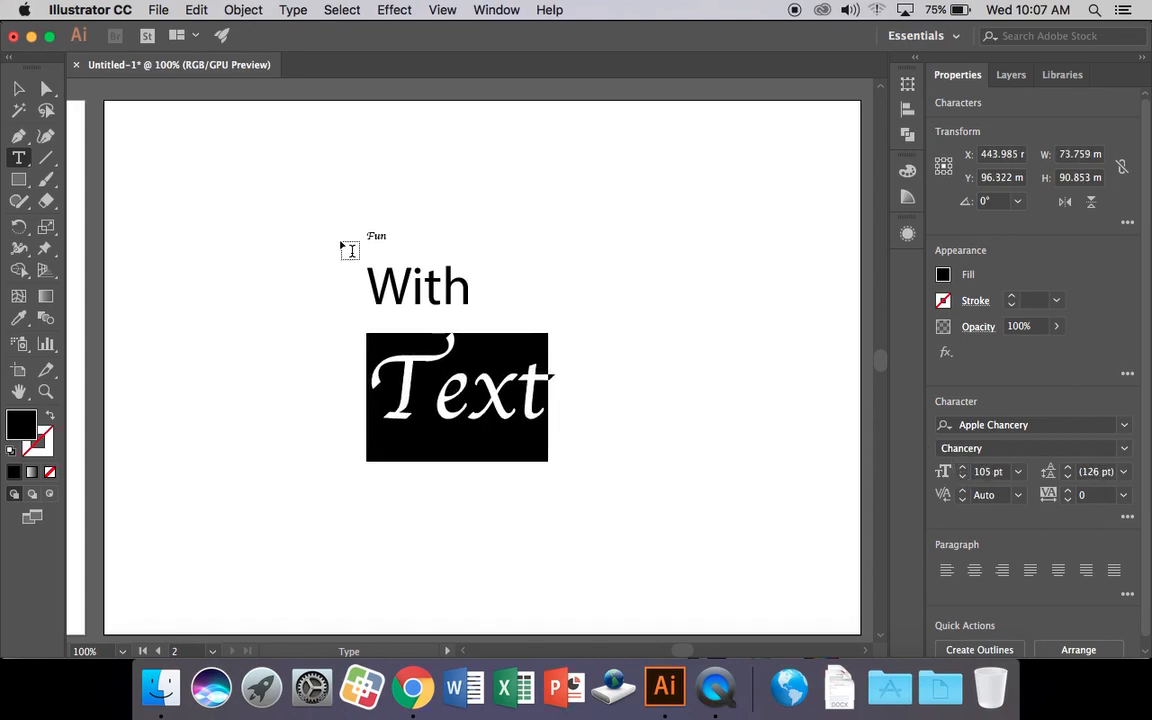
pyautogui.moveTo(367, 234); pyautogui.dragTo(387, 236)
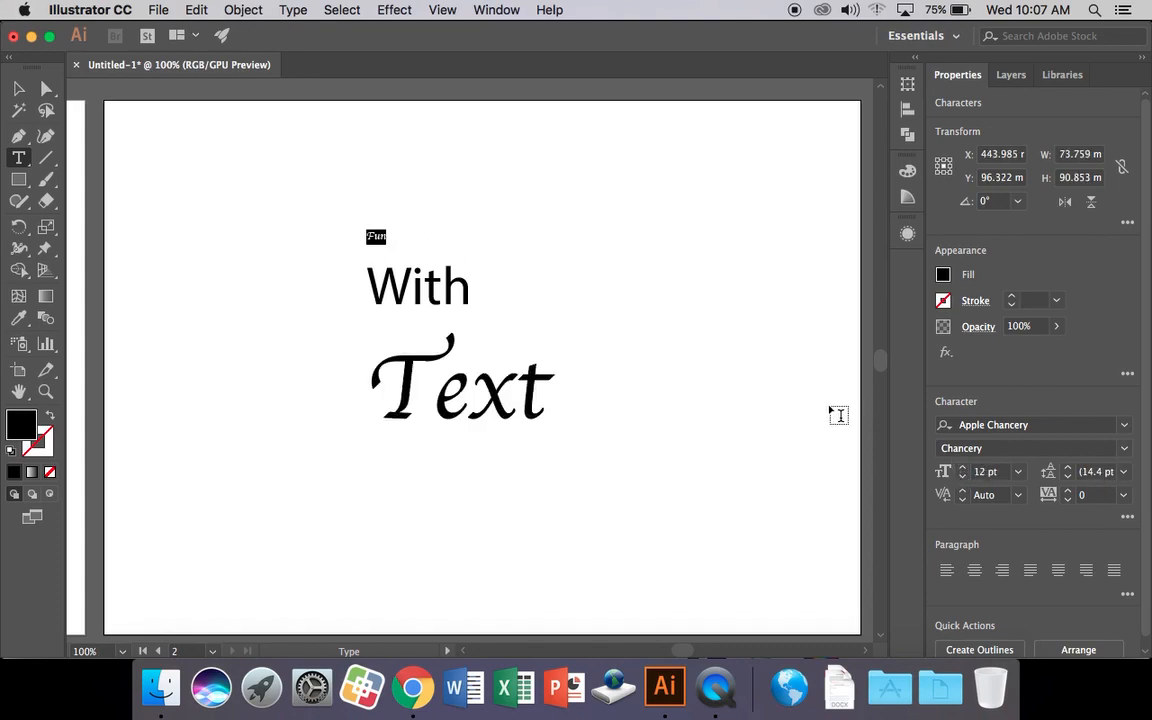
pyautogui.moveTo(963, 472); pyautogui.dragTo(965, 473)
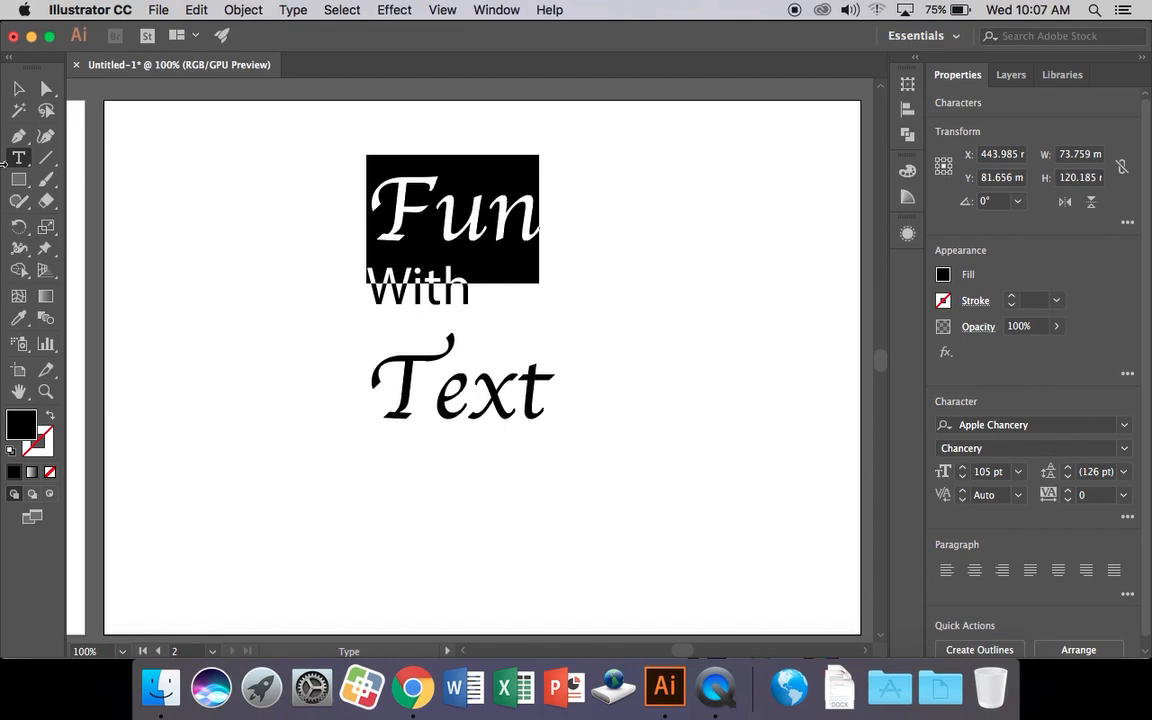
pyautogui.click(18, 88)
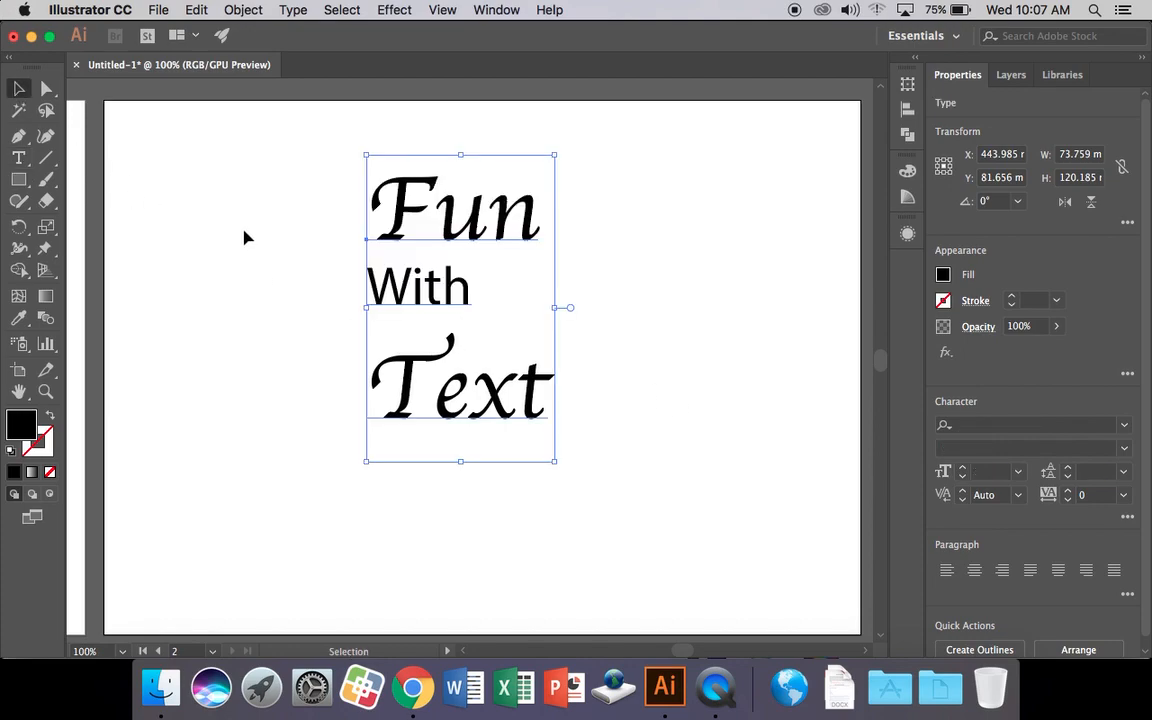
# Move the Fun With Text block slightly lower on the artboard.
pyautogui.click(615, 336)
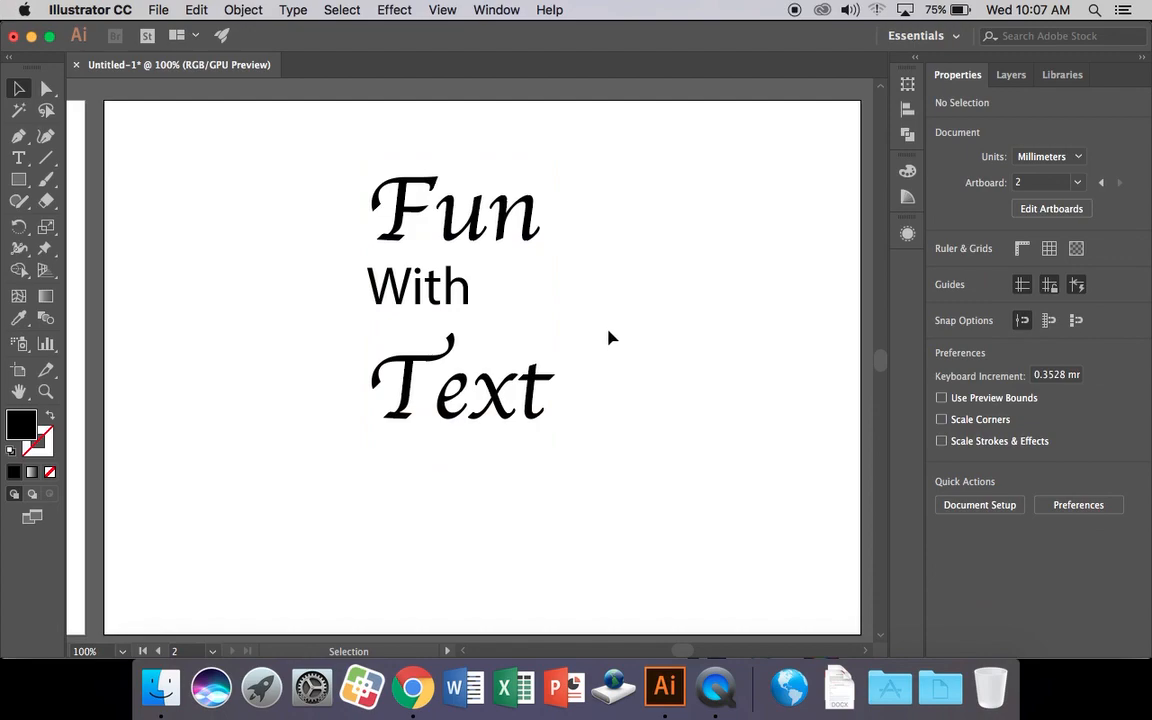
pyautogui.moveTo(480, 230); pyautogui.dragTo(495, 260)
pyautogui.click(600, 300)
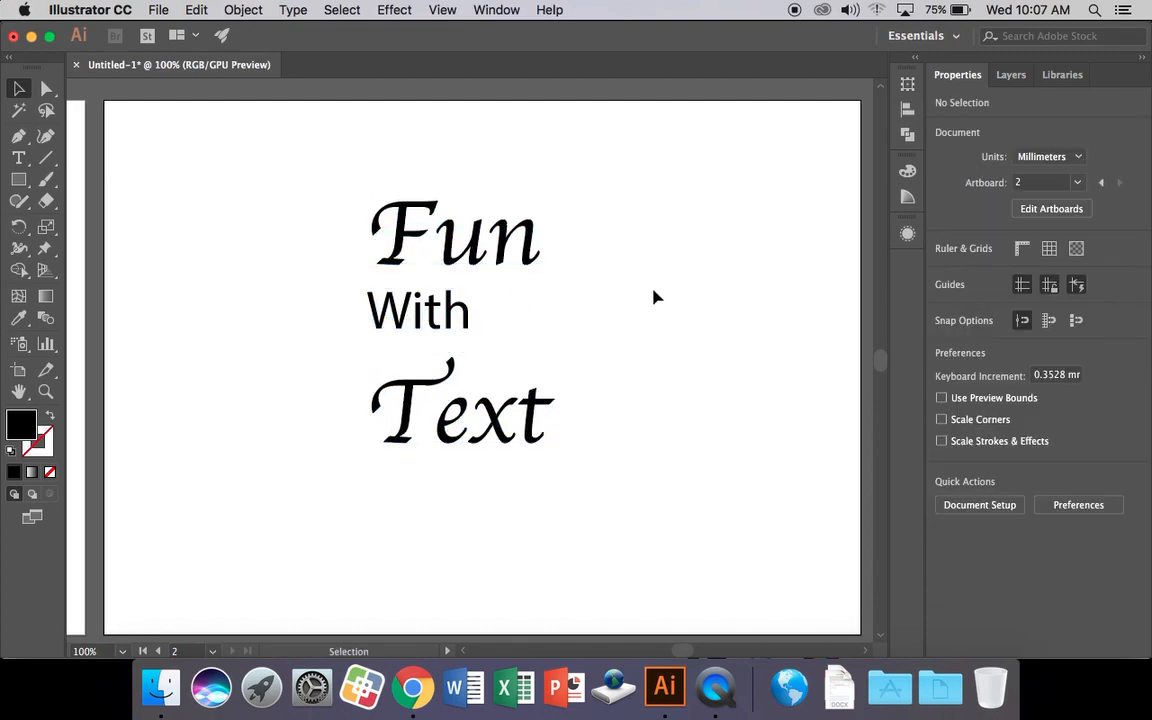
# Fill the words Fun and Text with the red swatch, leaving With black.
pyautogui.click(532, 255)
pyautogui.press('t')
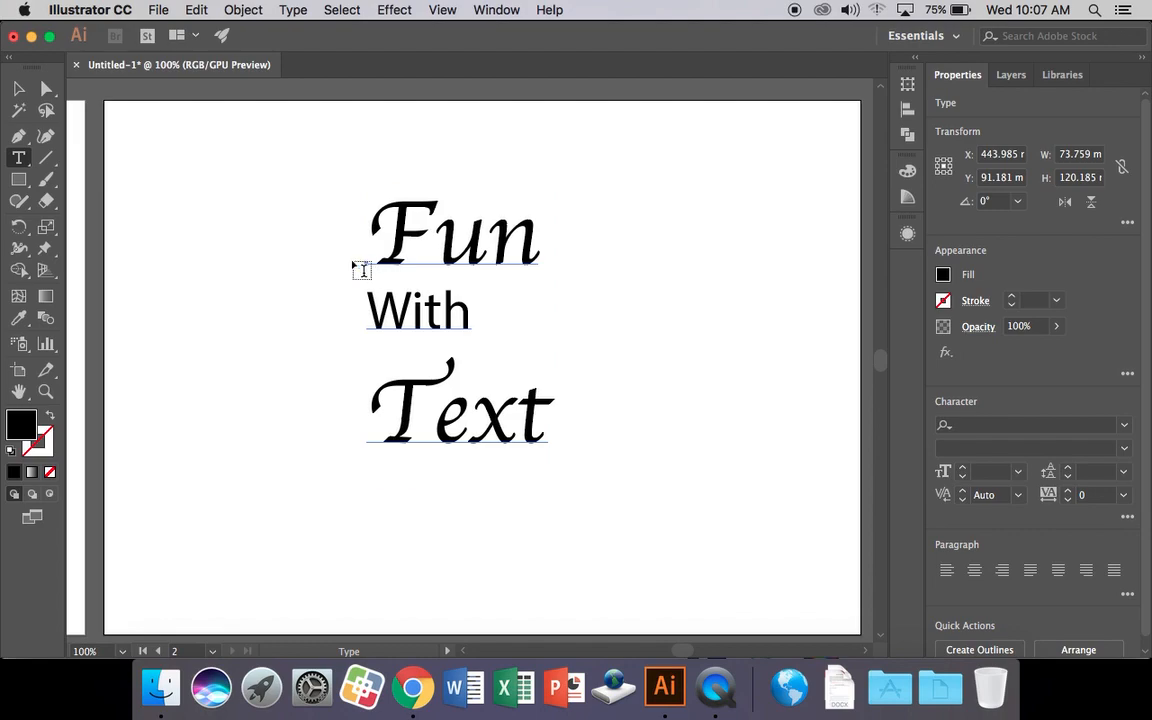
pyautogui.moveTo(368, 240); pyautogui.dragTo(558, 249)
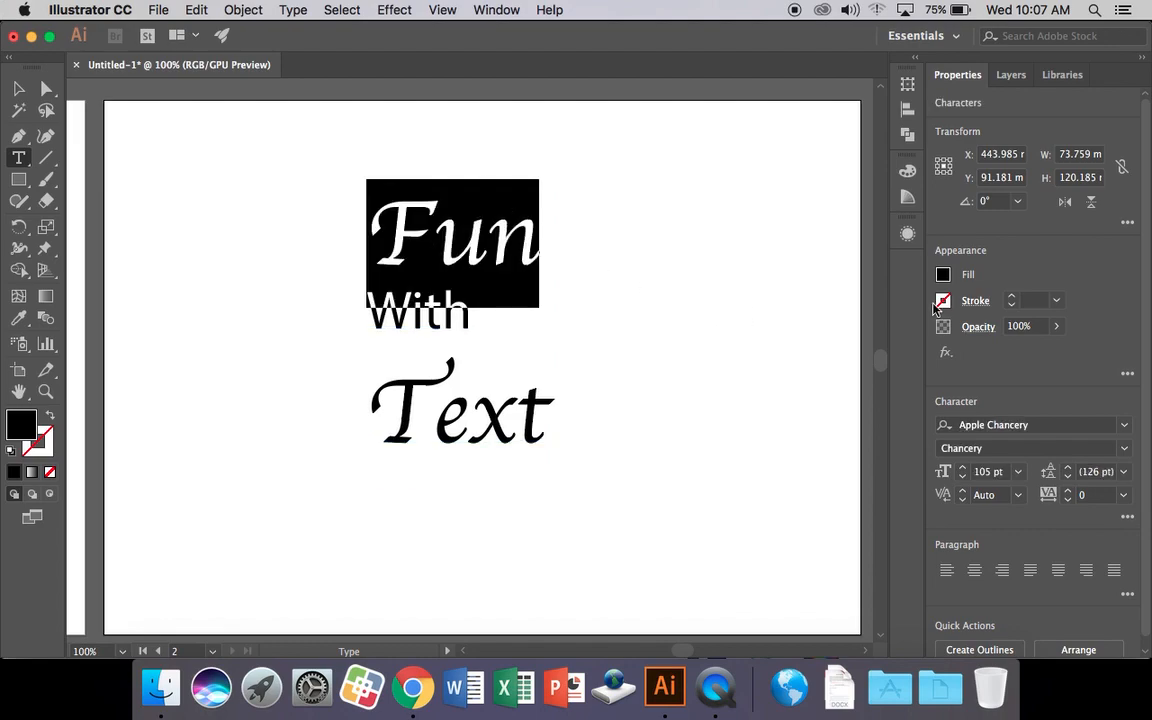
pyautogui.click(944, 278)
pyautogui.click(799, 341)
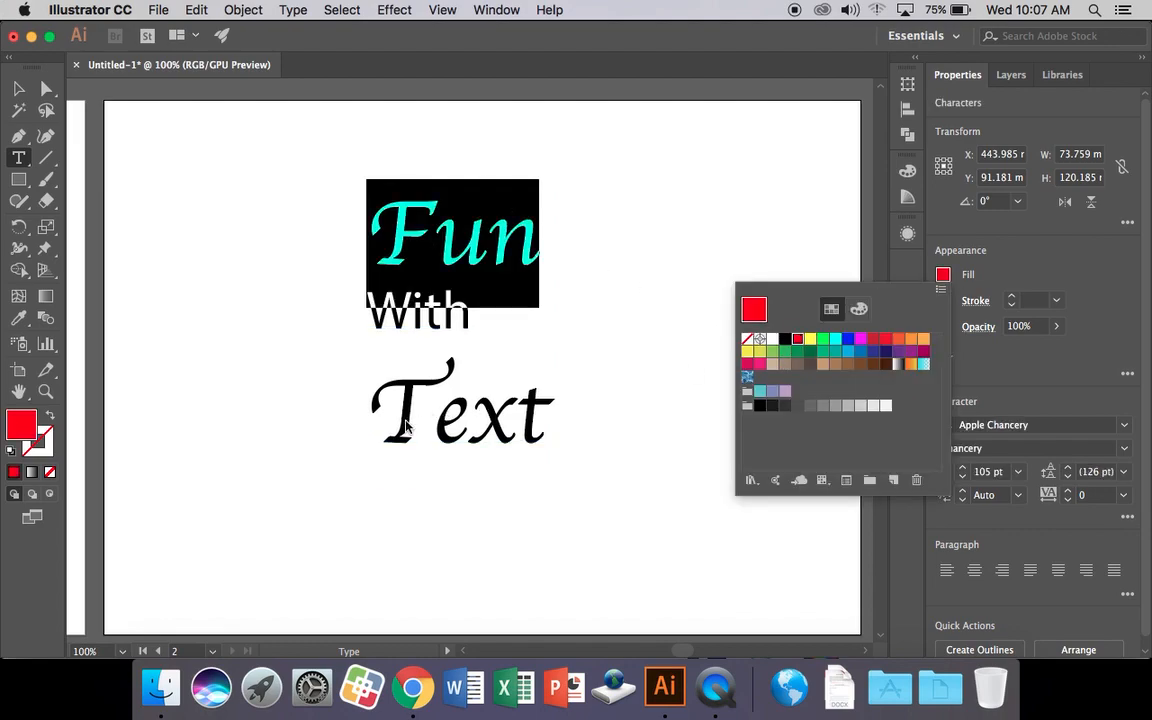
pyautogui.moveTo(368, 400); pyautogui.dragTo(551, 410)
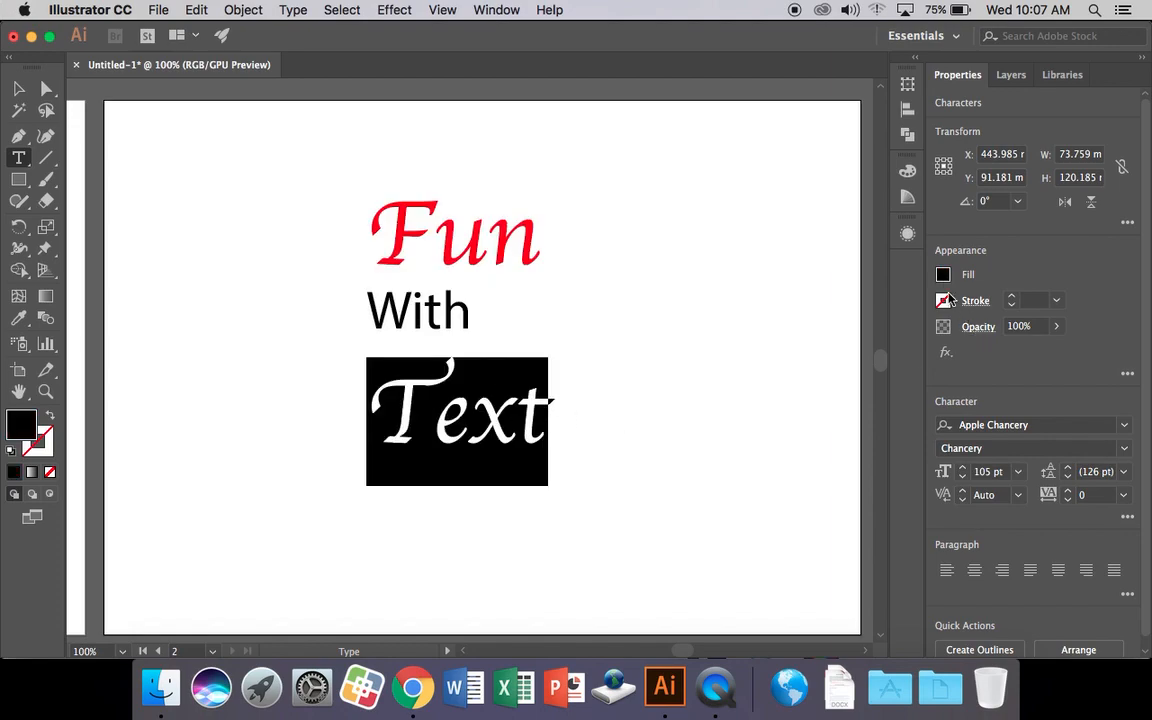
pyautogui.click(943, 275)
pyautogui.click(798, 341)
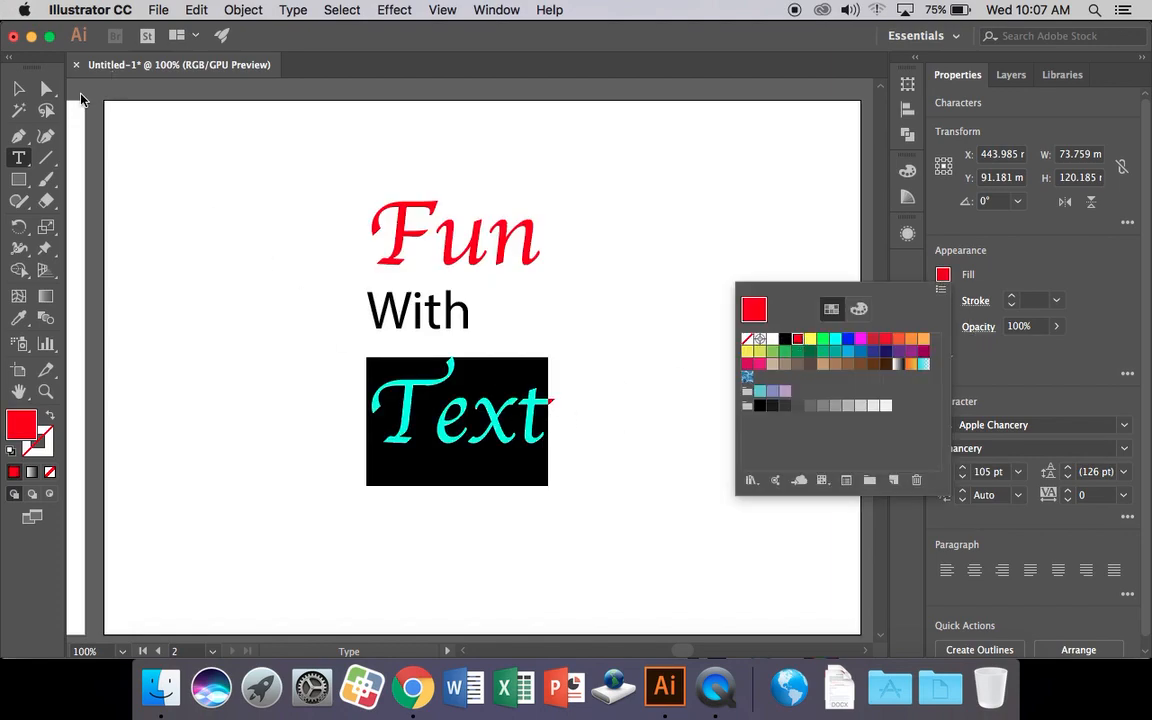
pyautogui.click(527, 418)
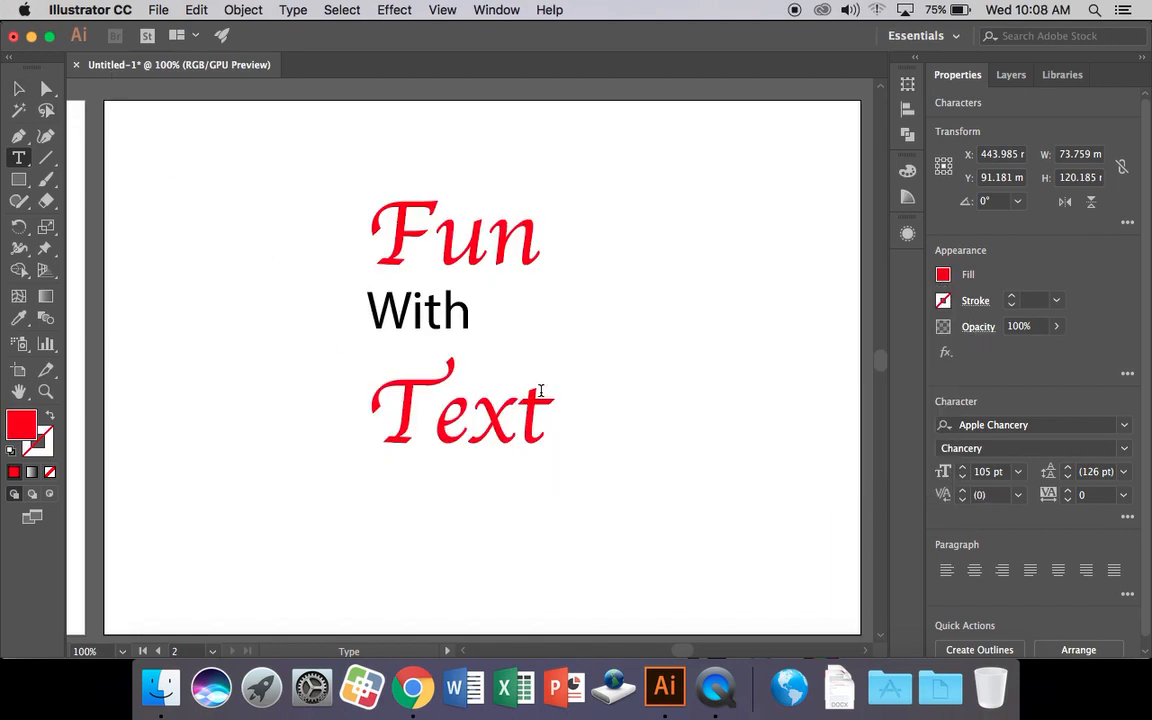
pyautogui.click(18, 88)
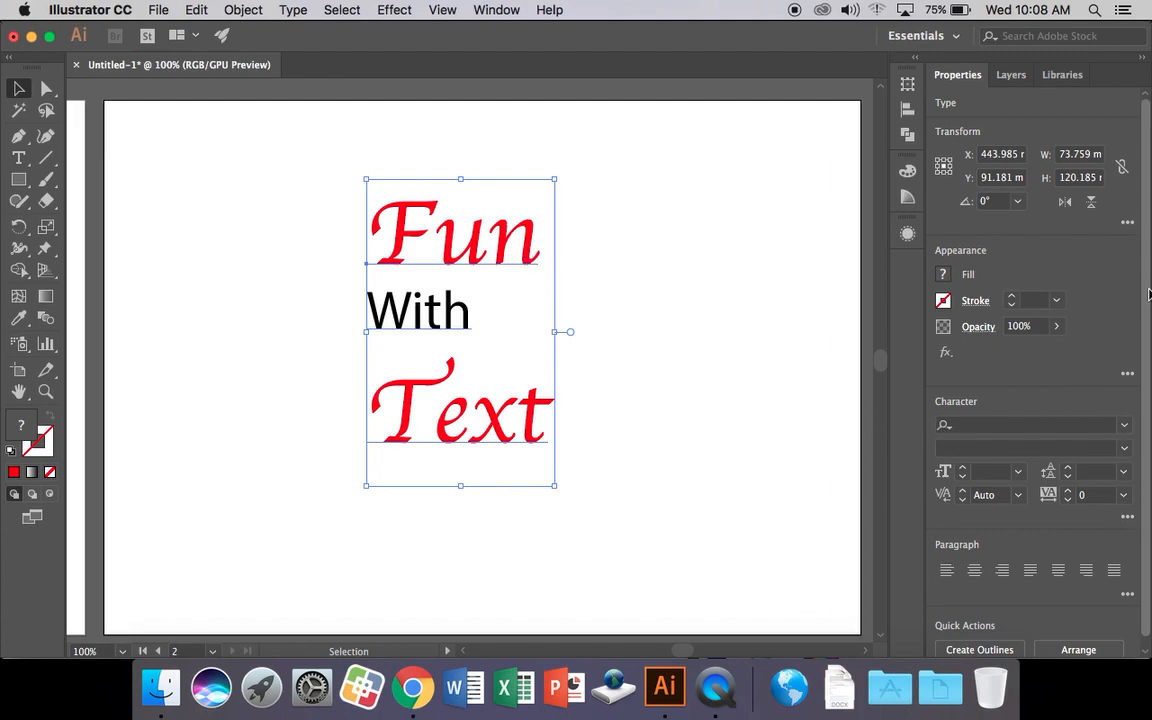
# Convert the Fun With Text block to outlines with Create Outlines.
pyautogui.scroll(-1, 1024, 536)
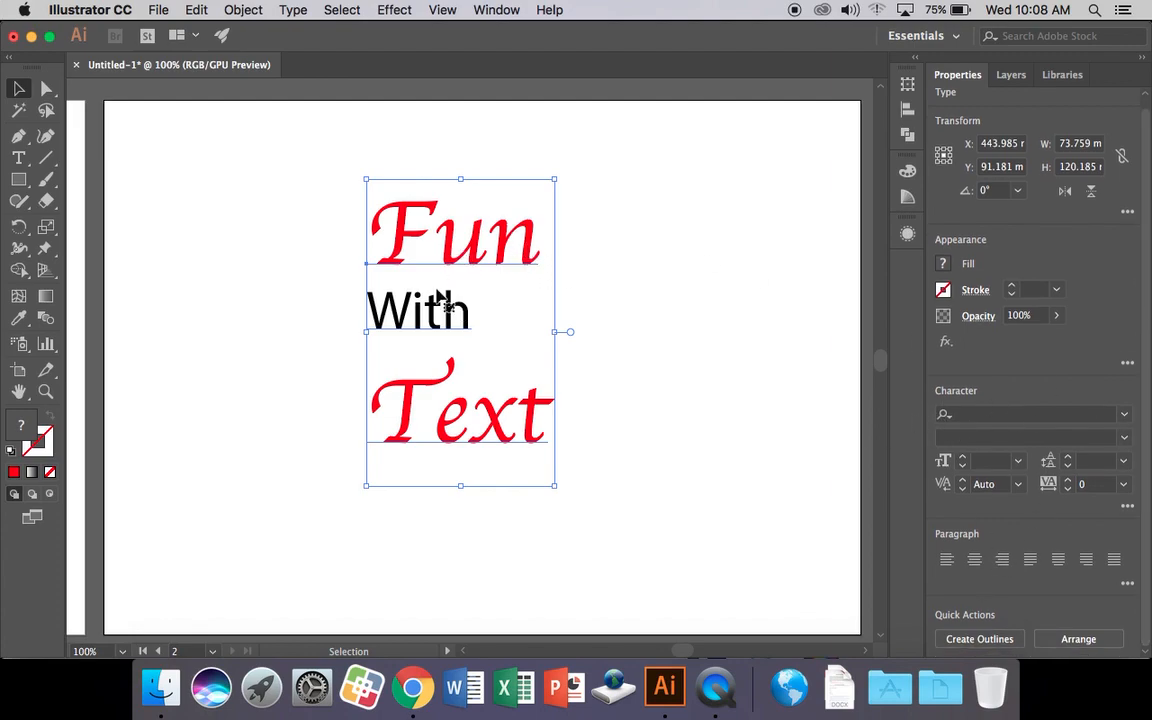
pyautogui.click(979, 641)
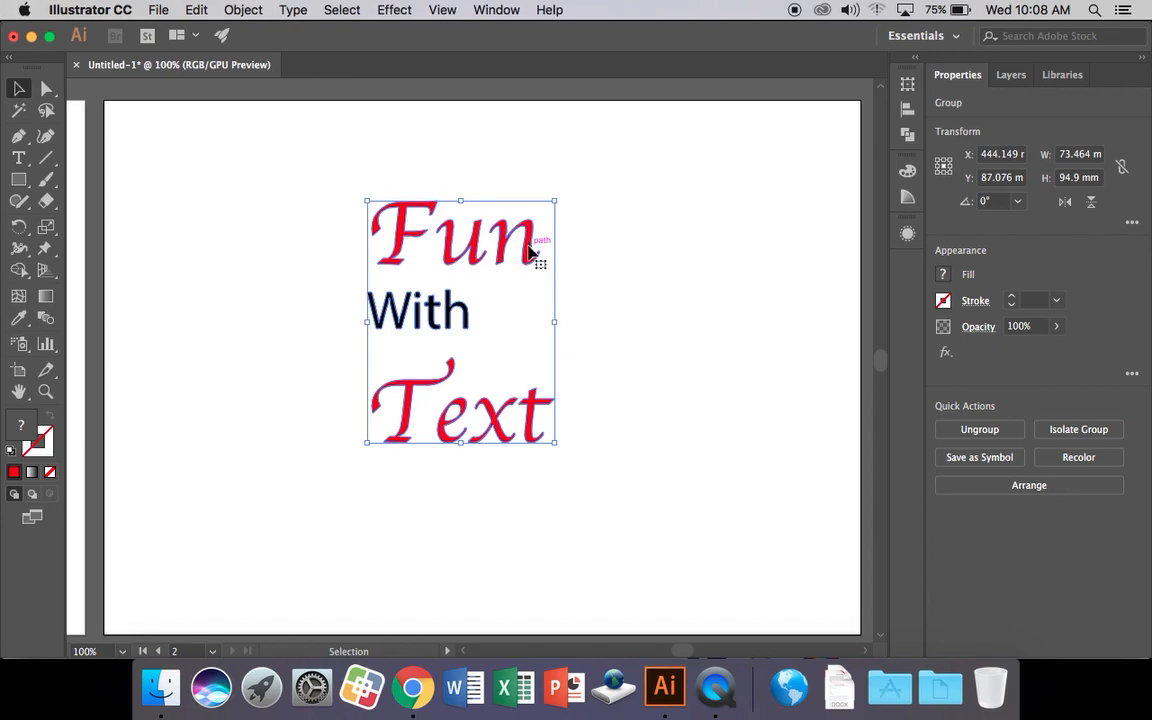
pyautogui.click(599, 276)
# Ungroup the outlined text into separate letter shapes.
pyautogui.click(543, 252)
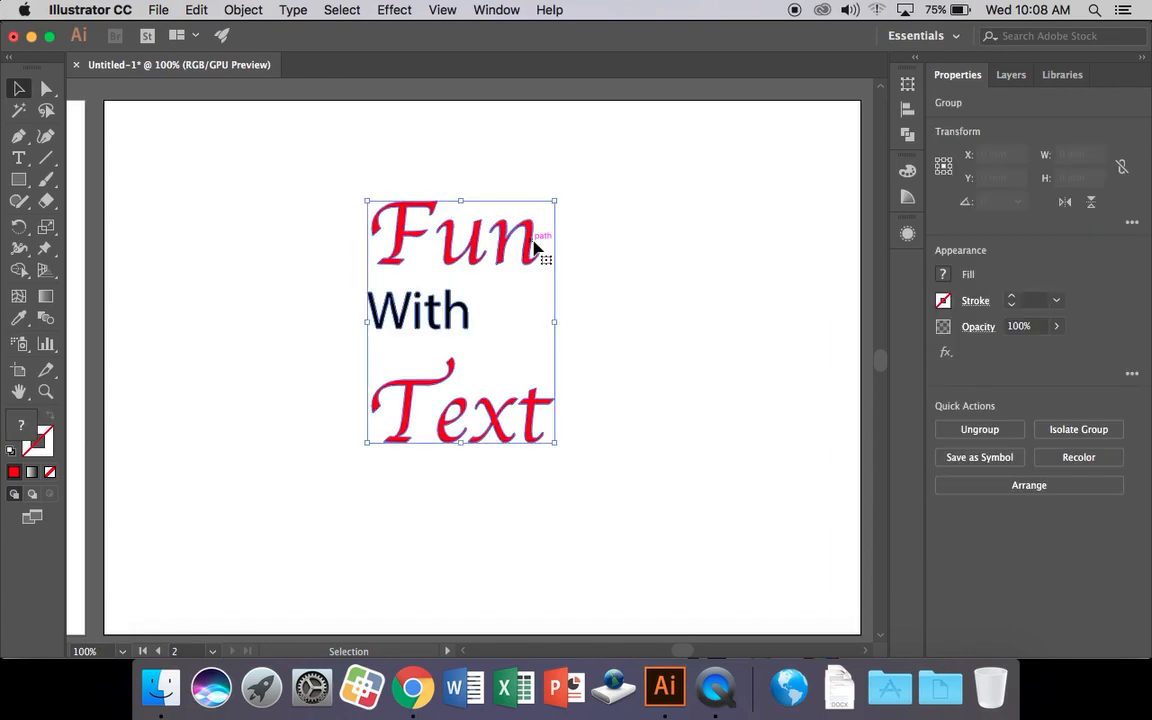
pyautogui.click(1003, 437)
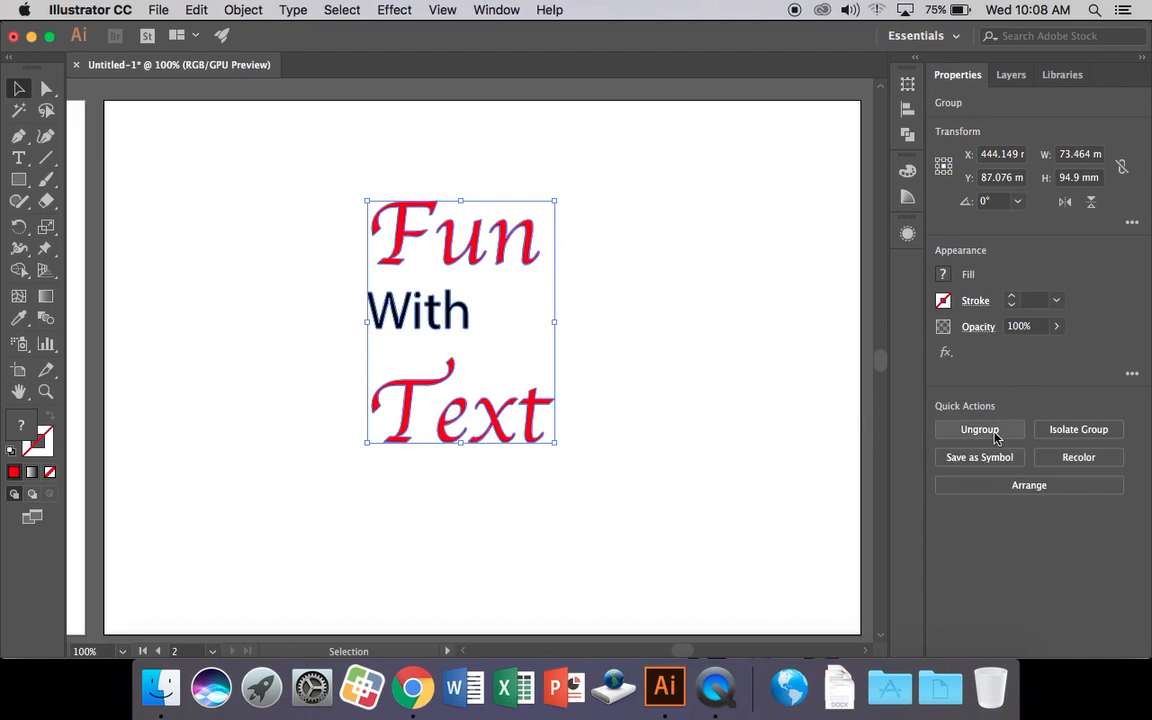
pyautogui.click(617, 321)
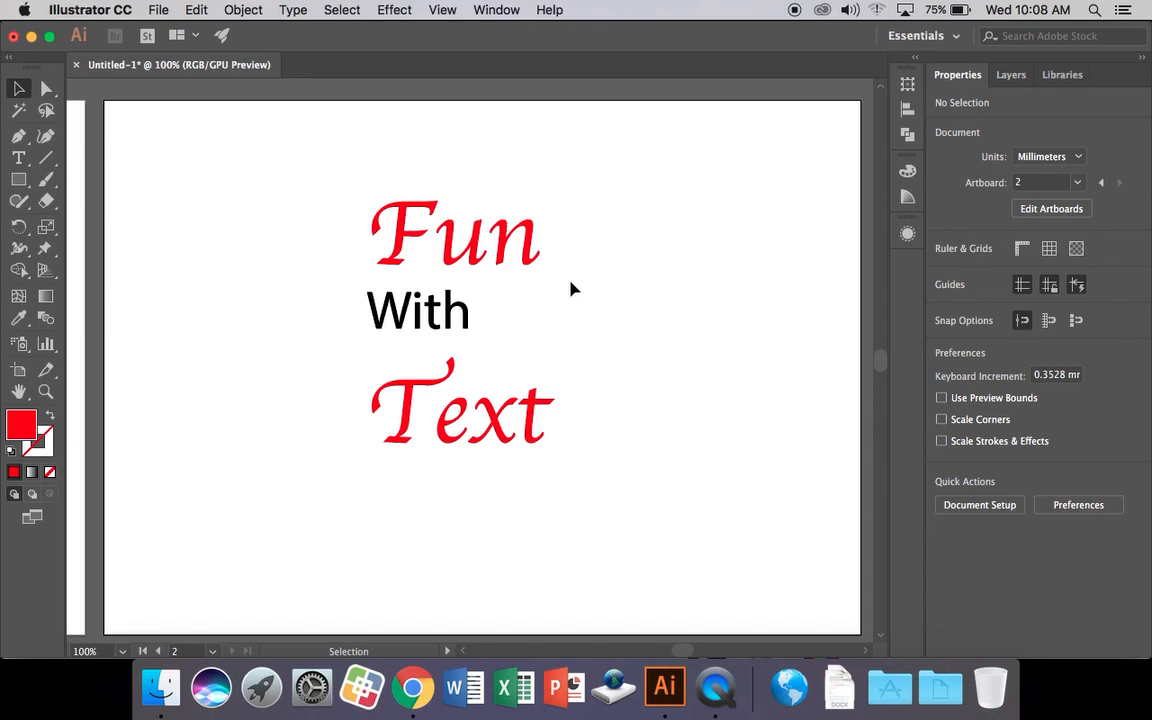
pyautogui.moveTo(483, 252); pyautogui.dragTo(482, 180)
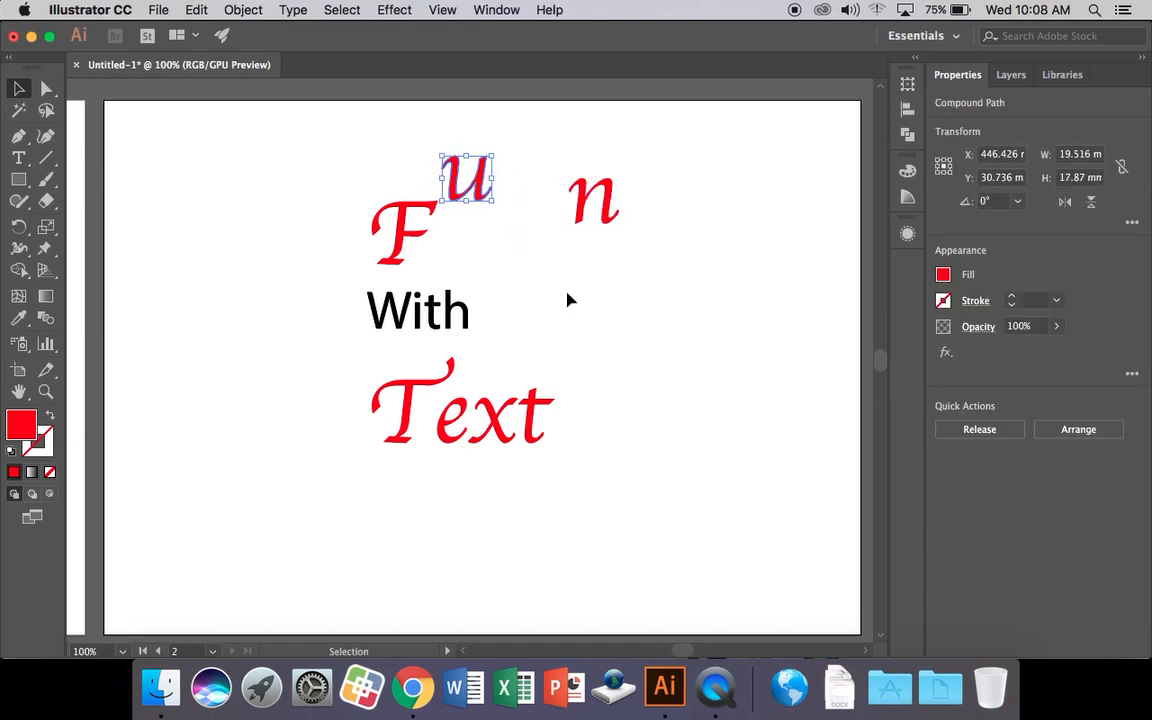
pyautogui.press('super+z')
pyautogui.press('super+z')
pyautogui.click(585, 285)
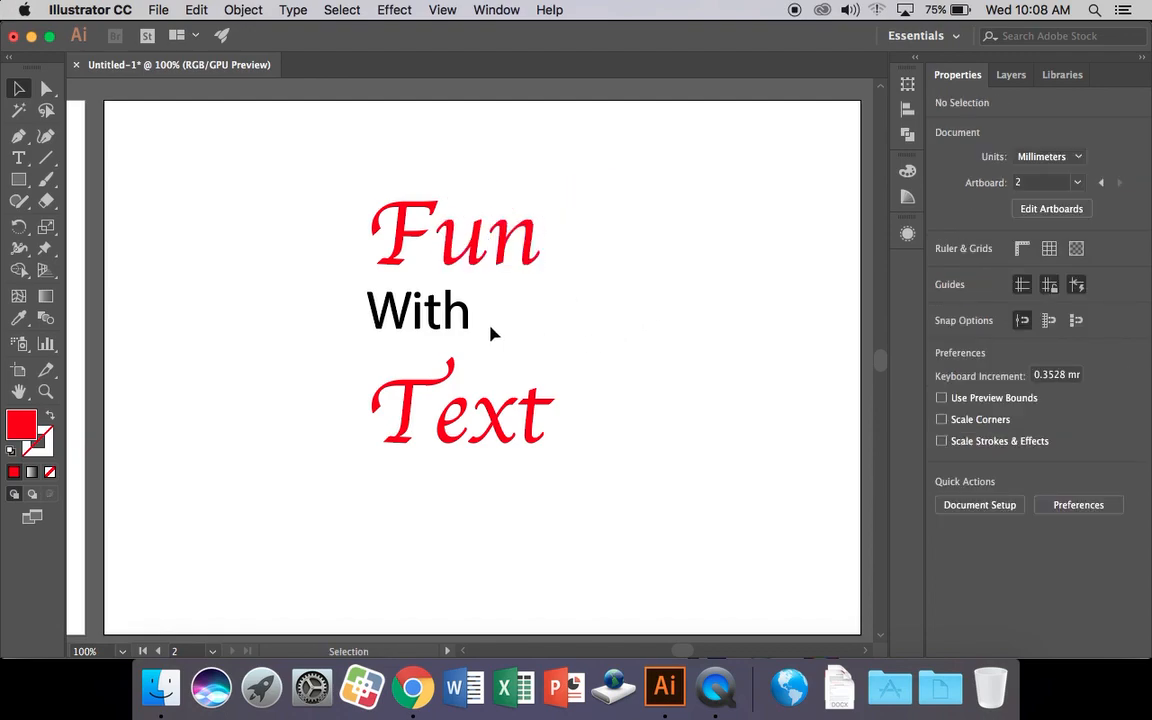
# Enlarge the F and rotate it about 17 degrees, then tilt and nudge the n.
pyautogui.click(398, 258)
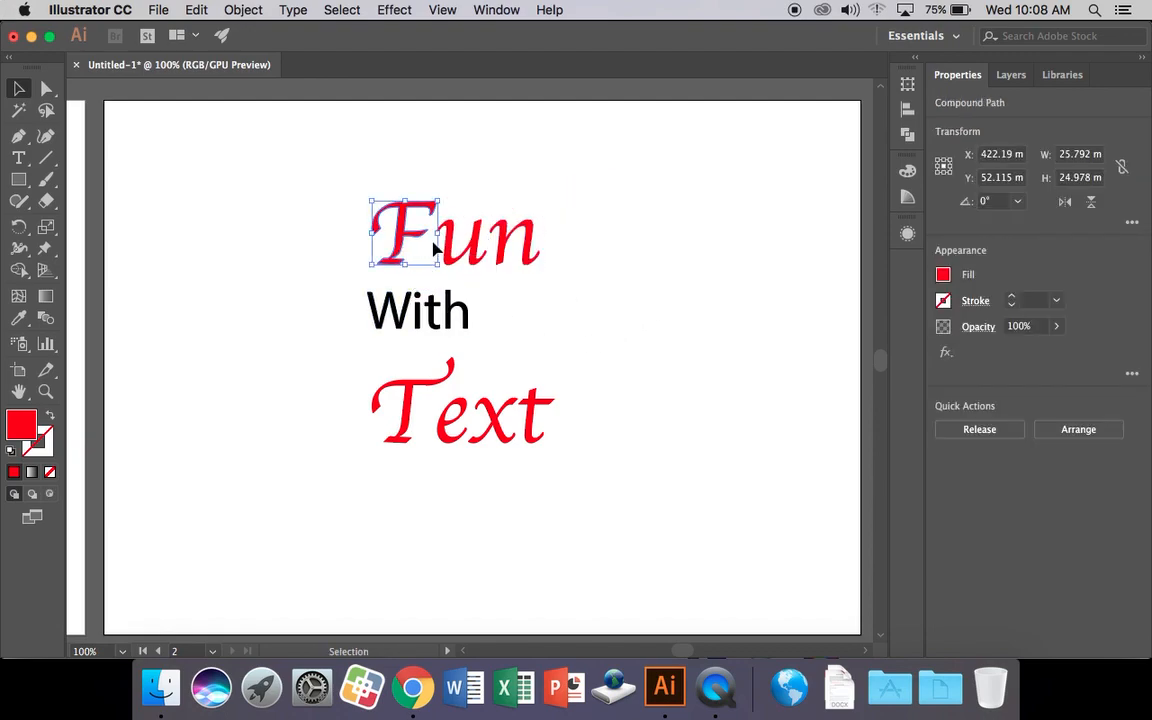
pyautogui.moveTo(441, 202); pyautogui.dragTo(395, 218)
pyautogui.moveTo(465, 154); pyautogui.dragTo(445, 141)
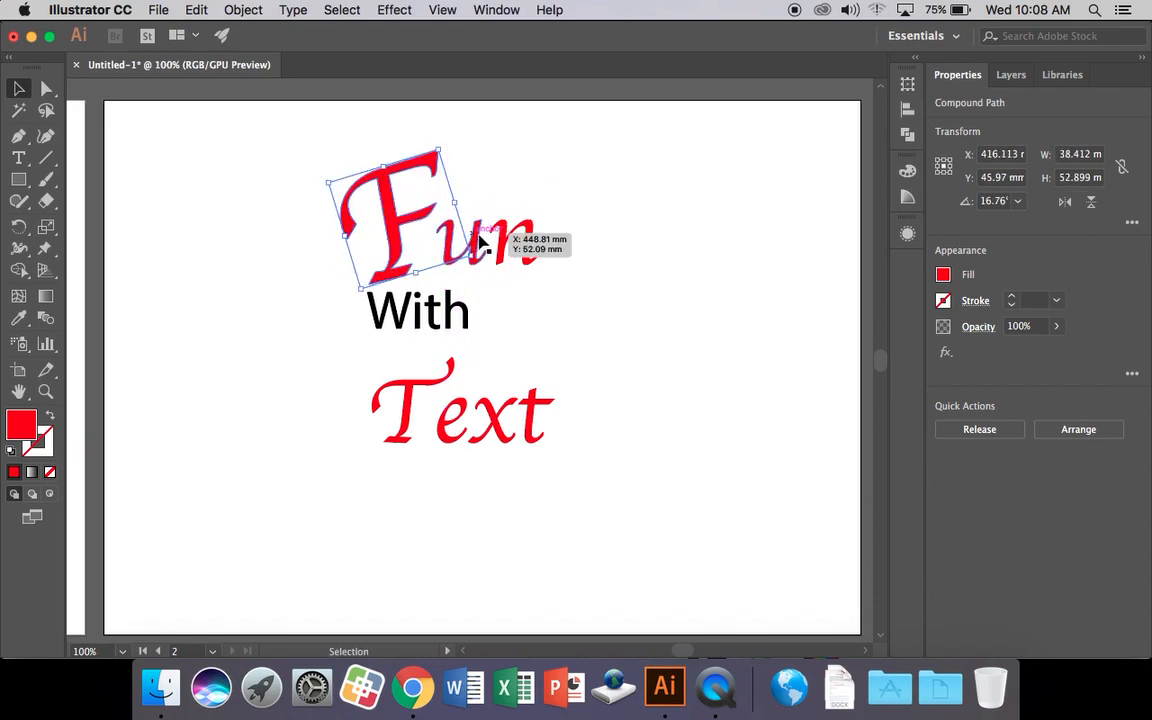
pyautogui.click(528, 232)
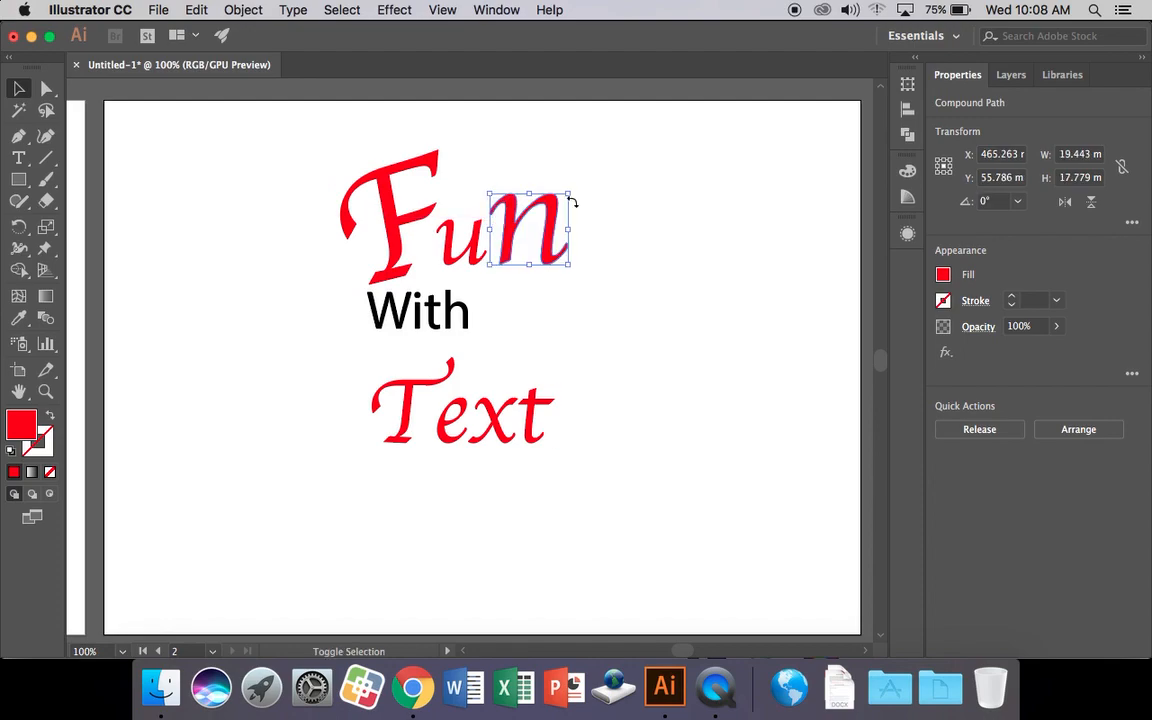
pyautogui.moveTo(586, 283); pyautogui.dragTo(571, 303)
pyautogui.moveTo(544, 256); pyautogui.dragTo(558, 275)
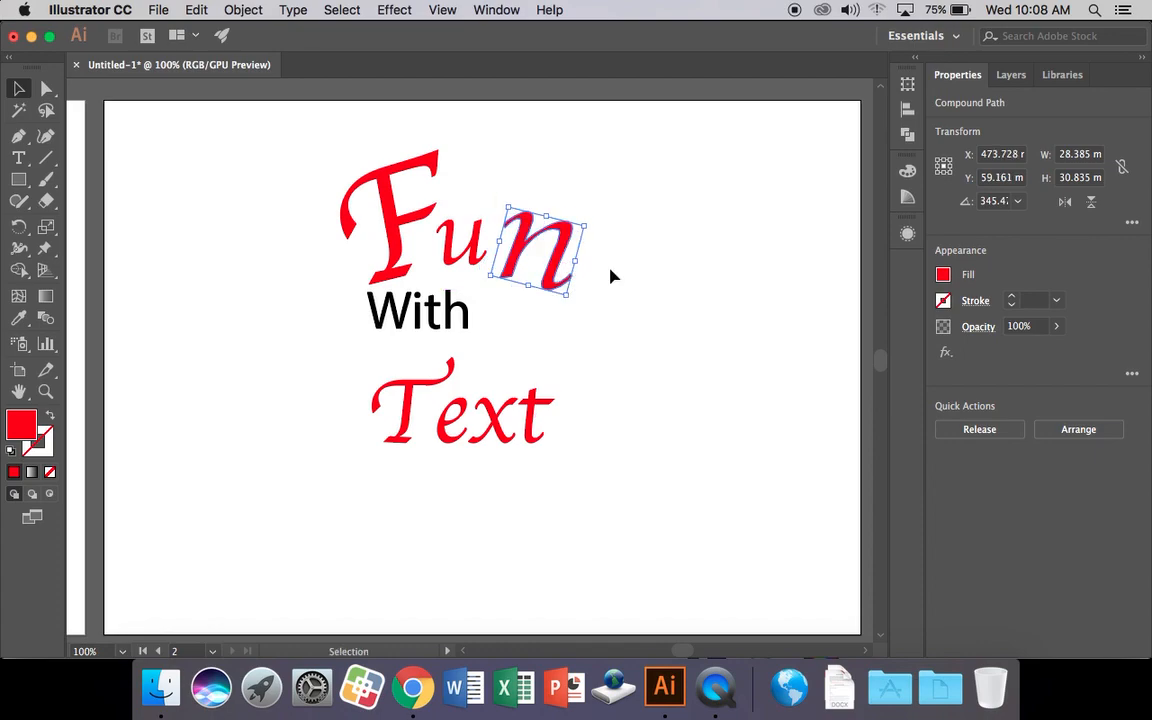
pyautogui.click(612, 276)
# Rotate the u about 9 degrees and shift the F slightly left.
pyautogui.click(478, 249)
pyautogui.moveTo(497, 218); pyautogui.dragTo(517, 166)
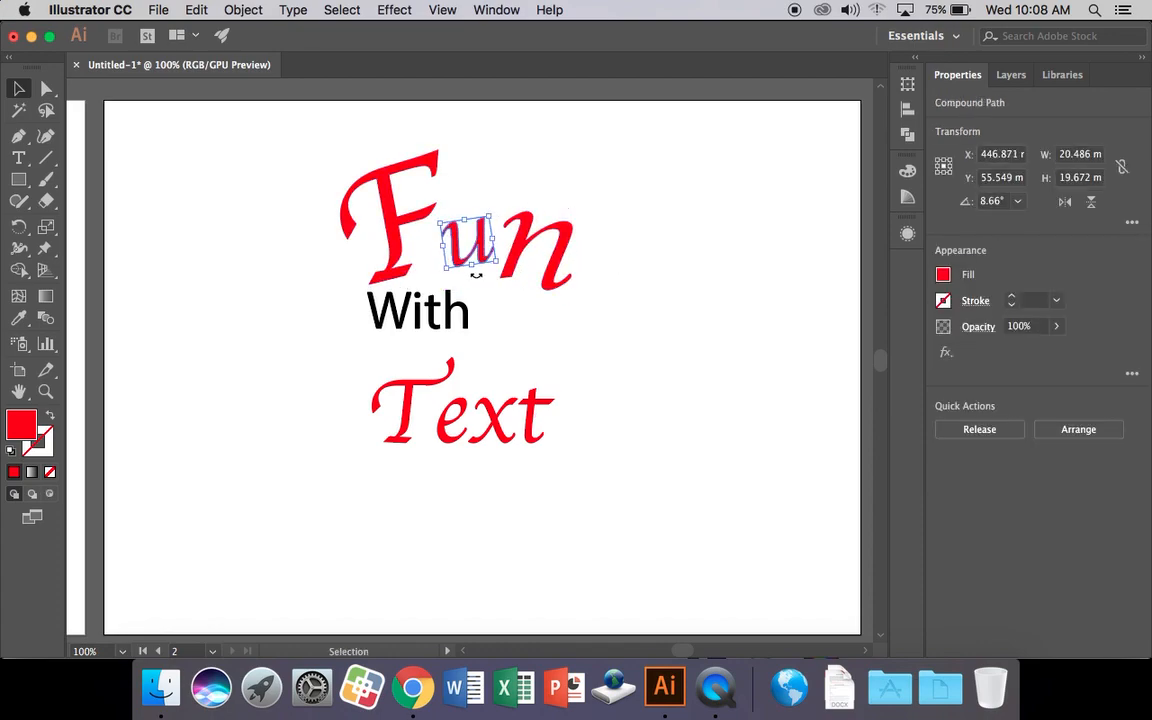
pyautogui.moveTo(397, 270); pyautogui.dragTo(345, 298)
pyautogui.click(573, 321)
pyautogui.moveTo(411, 424); pyautogui.dragTo(405, 432)
pyautogui.click(466, 323)
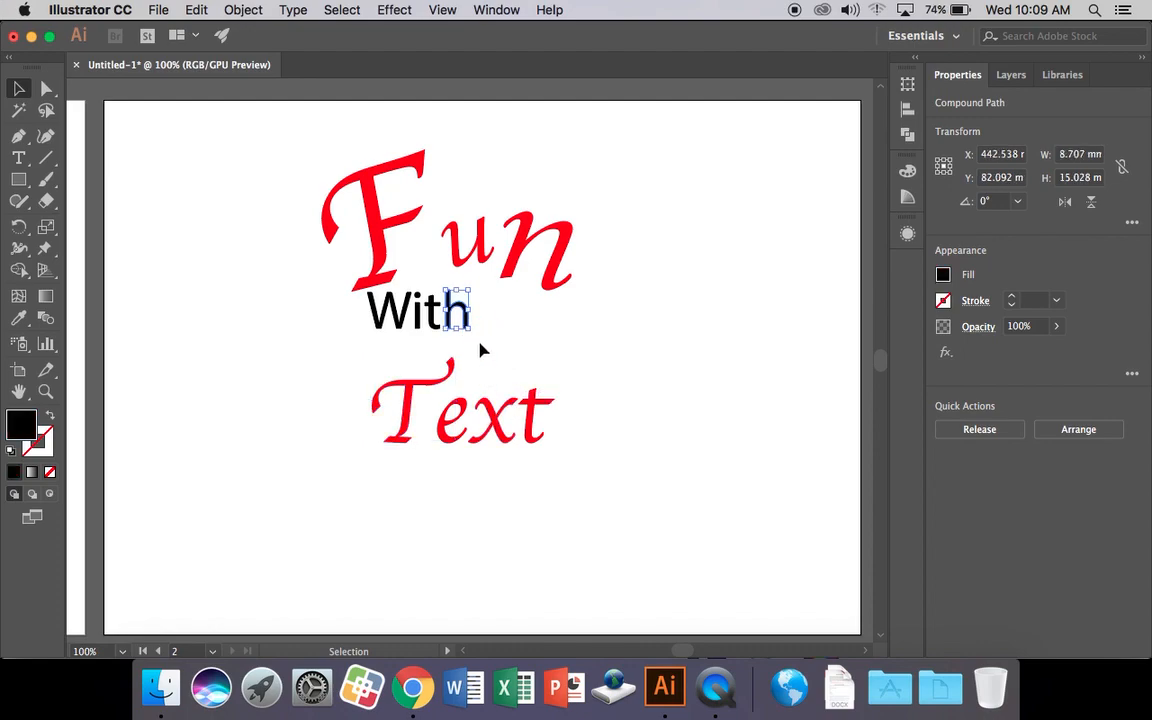
# Drag the F's lower-left anchor down into a long spike.
pyautogui.click(46, 89)
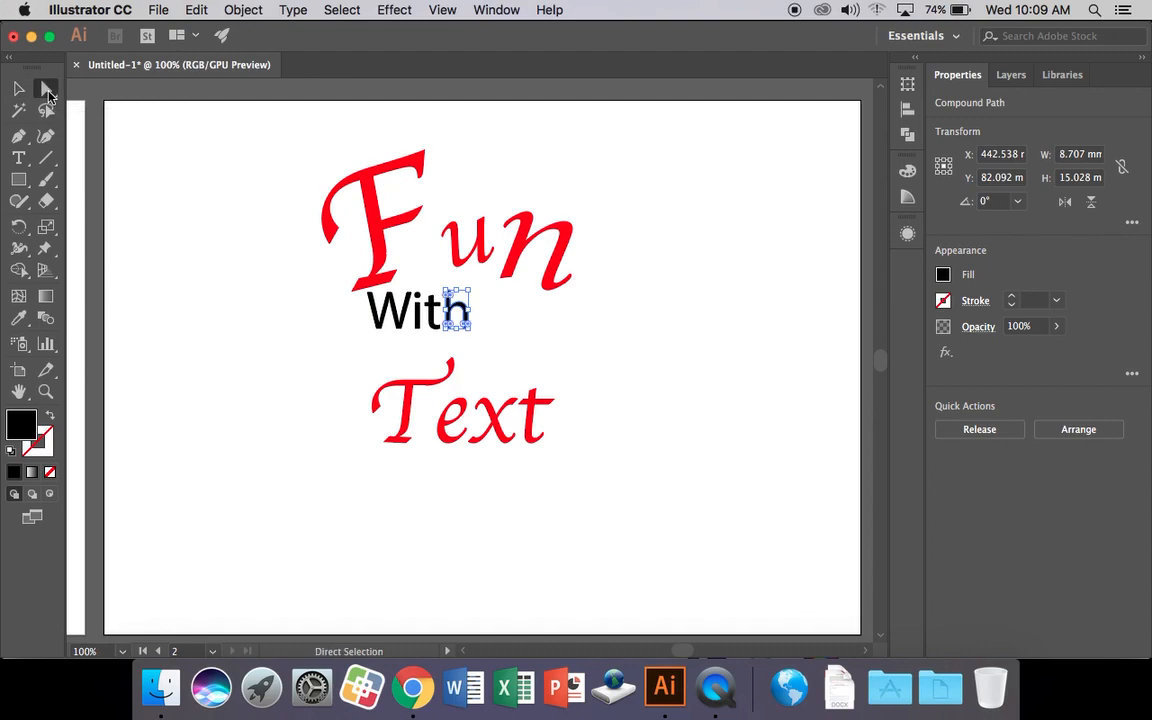
pyautogui.press('super+equal')
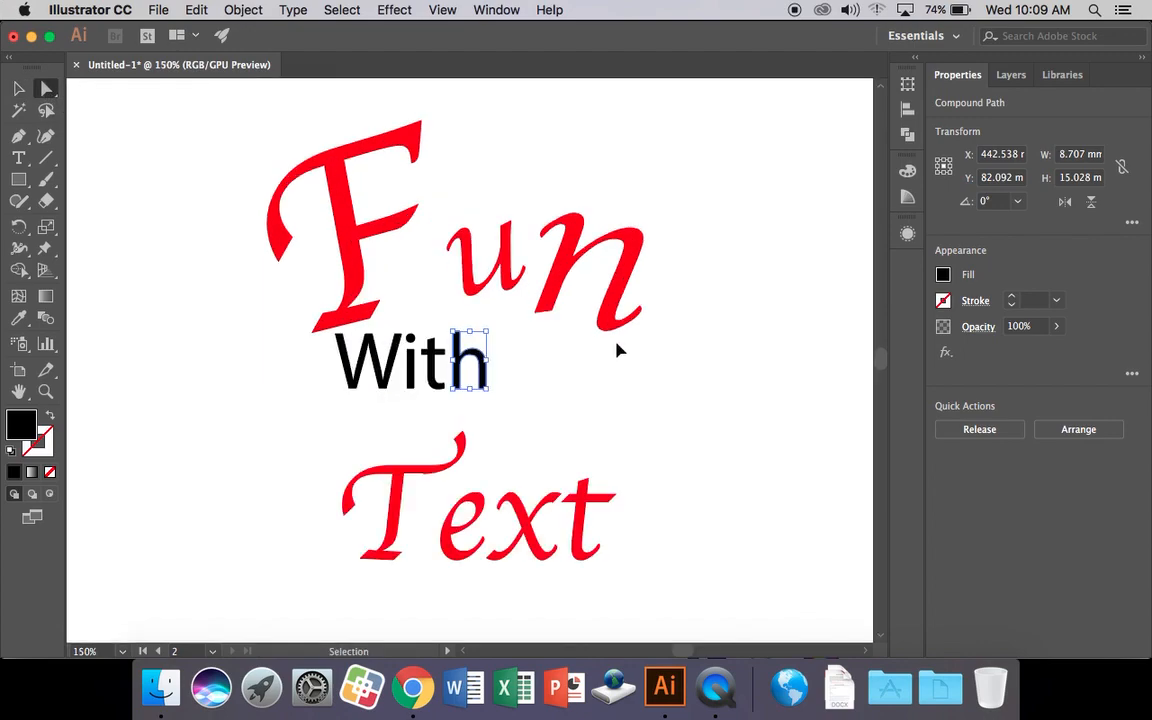
pyautogui.press('super+equal')
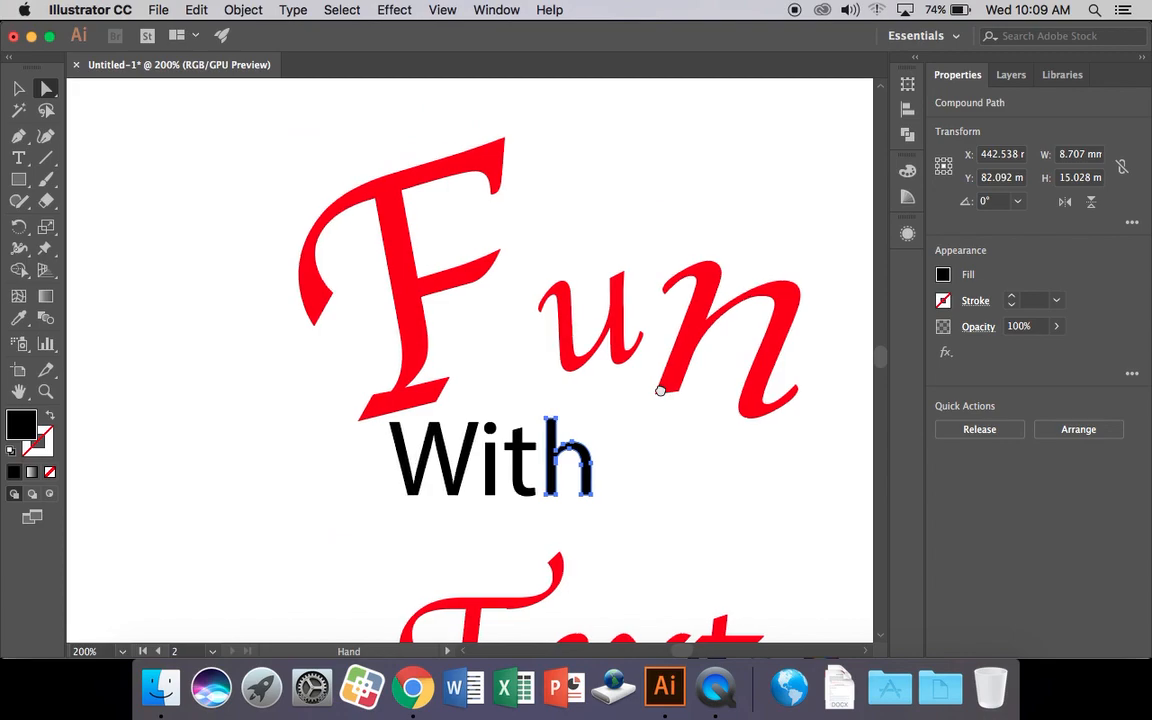
pyautogui.scroll(-3, 689, 364)
pyautogui.click(404, 281)
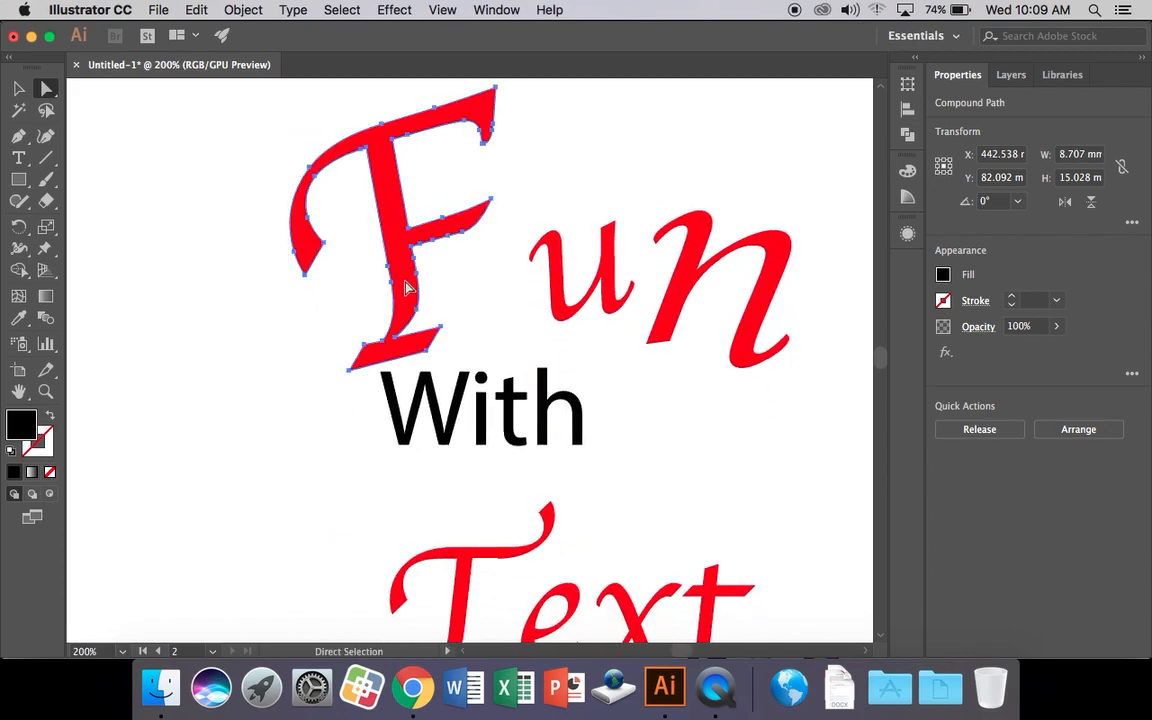
pyautogui.moveTo(307, 282); pyautogui.dragTo(305, 440)
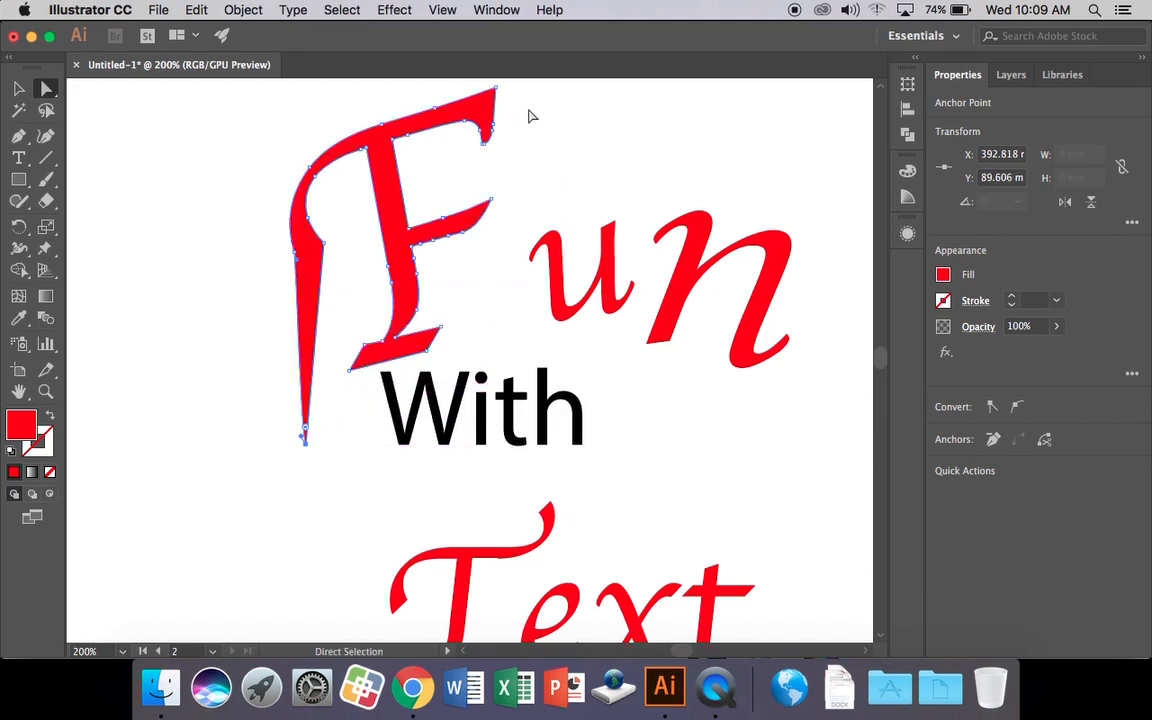
# Stretch the n's tail anchor up and to the right into a swash.
pyautogui.click(788, 338)
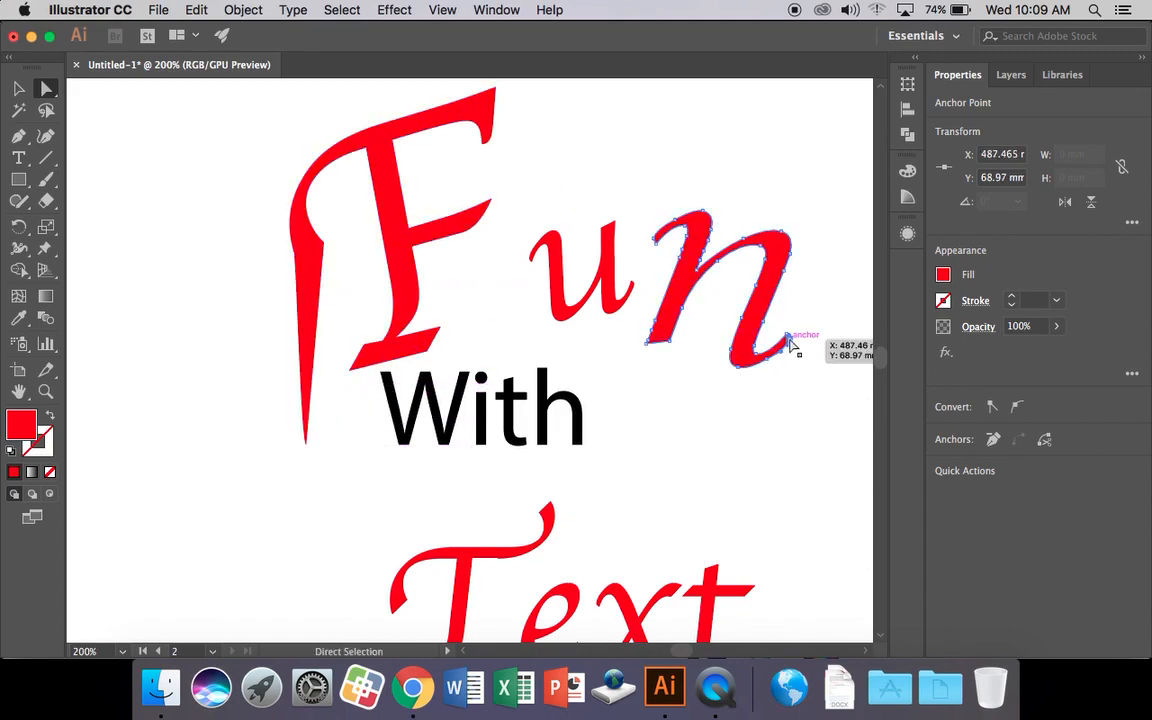
pyautogui.press('super+equal')
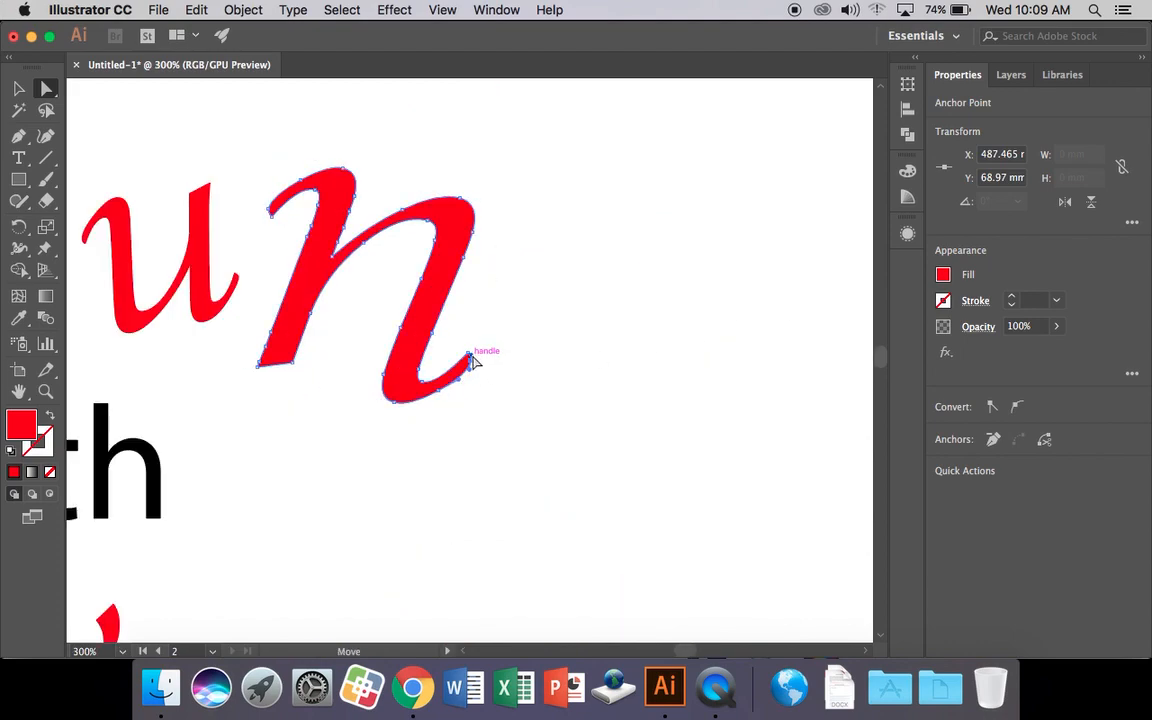
pyautogui.moveTo(474, 366); pyautogui.dragTo(591, 236)
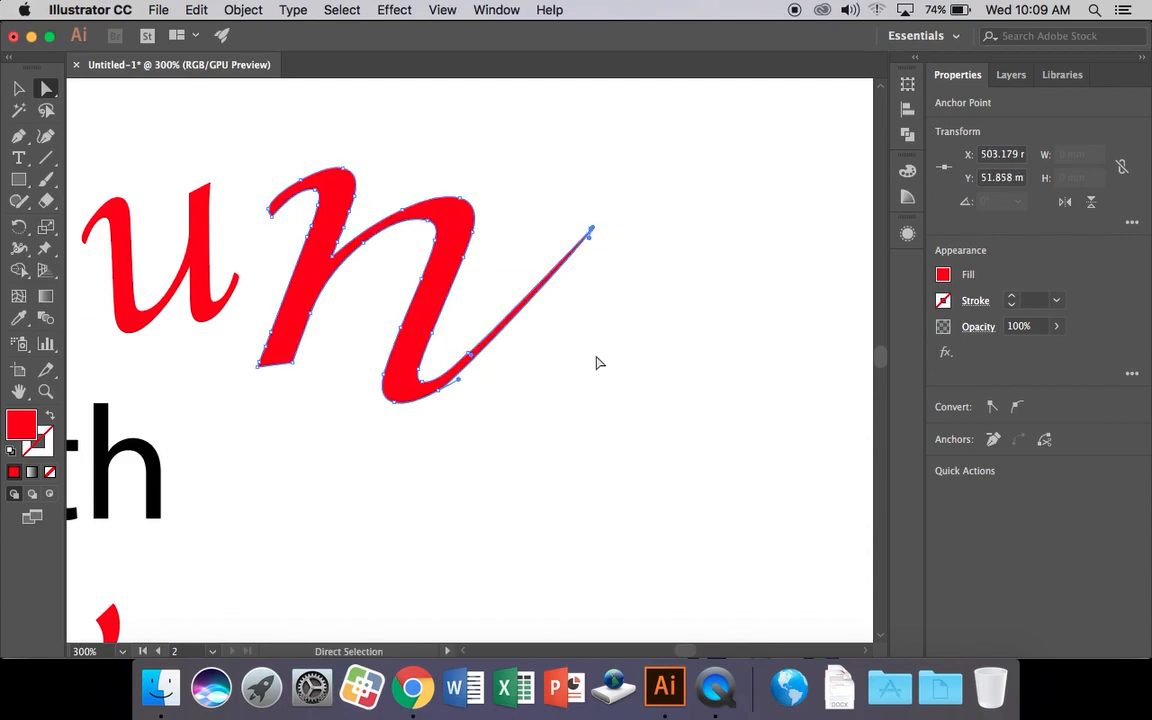
pyautogui.press('v')
pyautogui.press('super+minus')
pyautogui.press('super+minus')
pyautogui.press('super+minus')
# Drag the h's bottom-right anchor down into a long descender.
pyautogui.press('a')
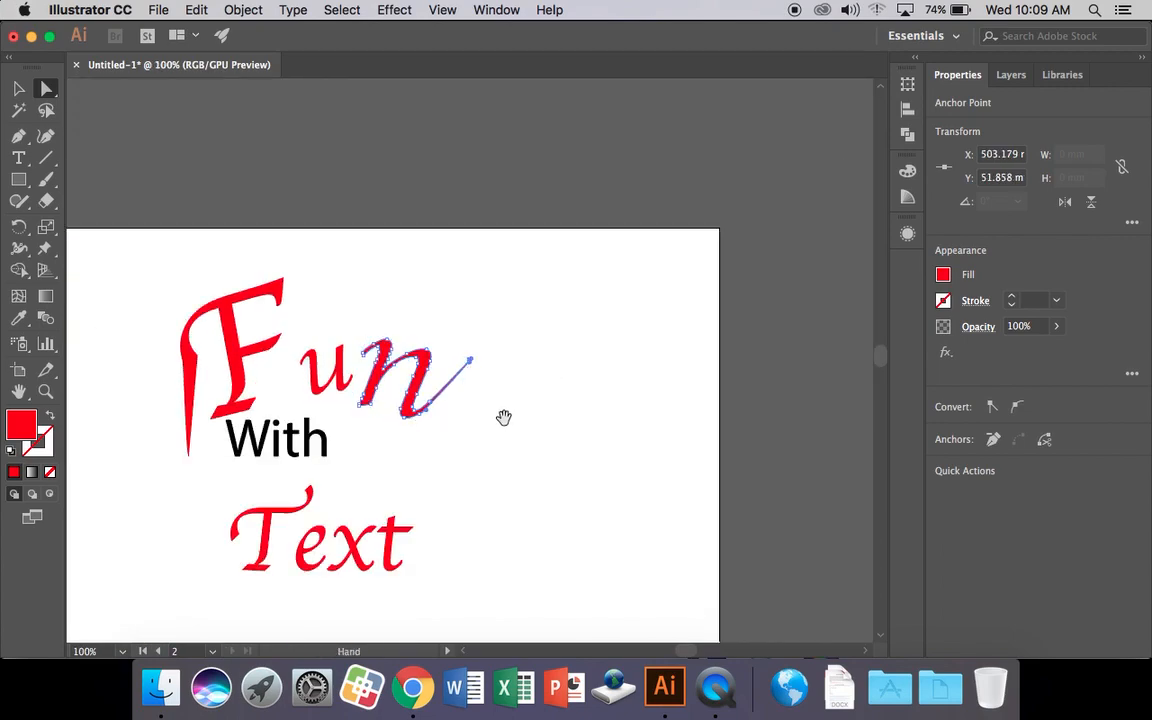
pyautogui.scroll(-3, 504, 417)
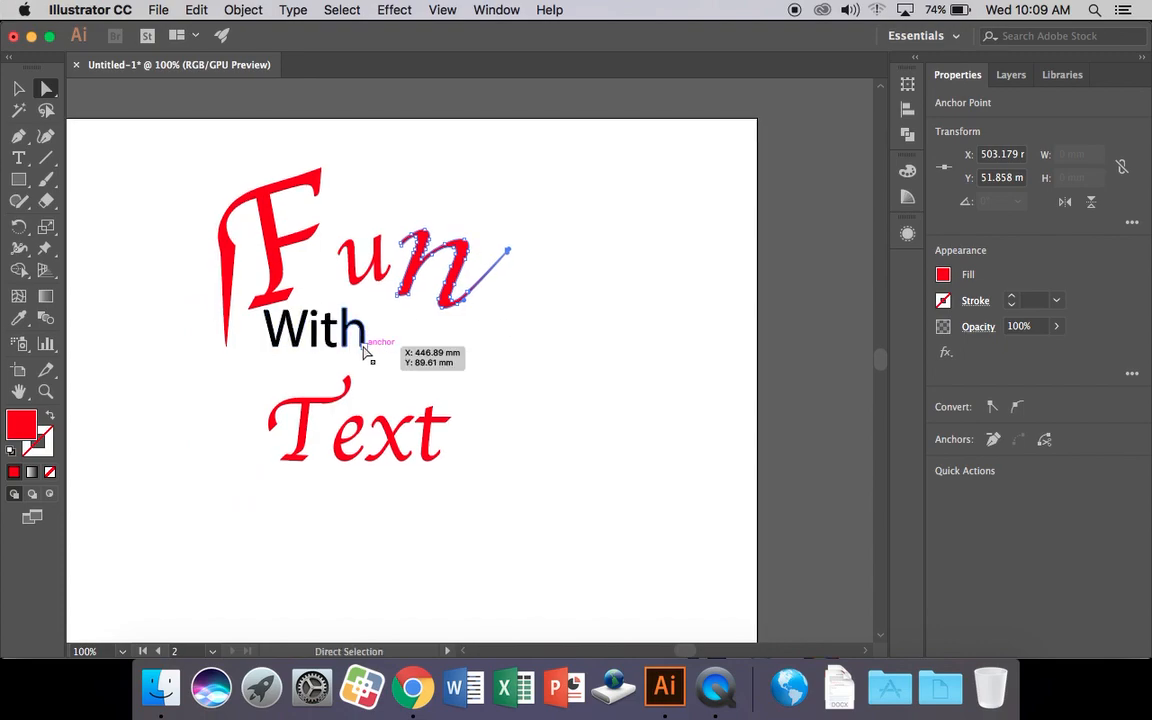
pyautogui.press('v')
pyautogui.press('super+plus')
pyautogui.press('super+plus')
pyautogui.moveTo(399, 360); pyautogui.dragTo(612, 168)
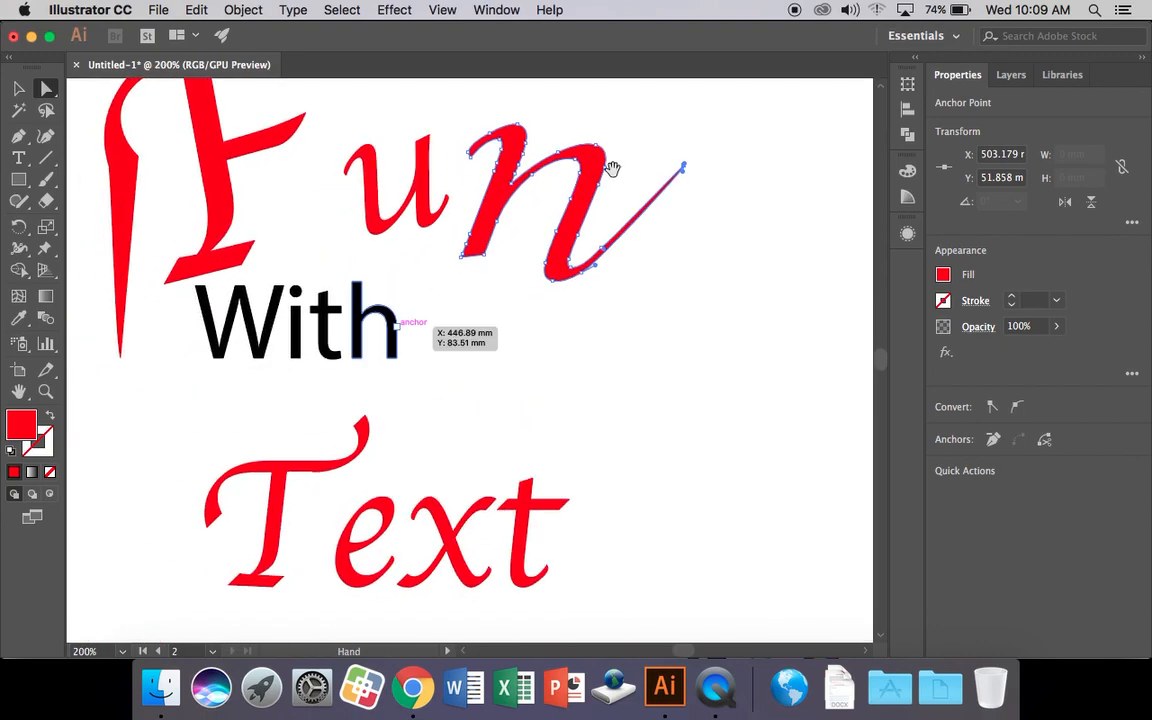
pyautogui.click(396, 358)
pyautogui.moveTo(397, 358); pyautogui.dragTo(390, 413)
pyautogui.click(489, 405)
# Select all four letters of With and shift them slightly right and down.
pyautogui.moveTo(455, 397); pyautogui.dragTo(210, 300)
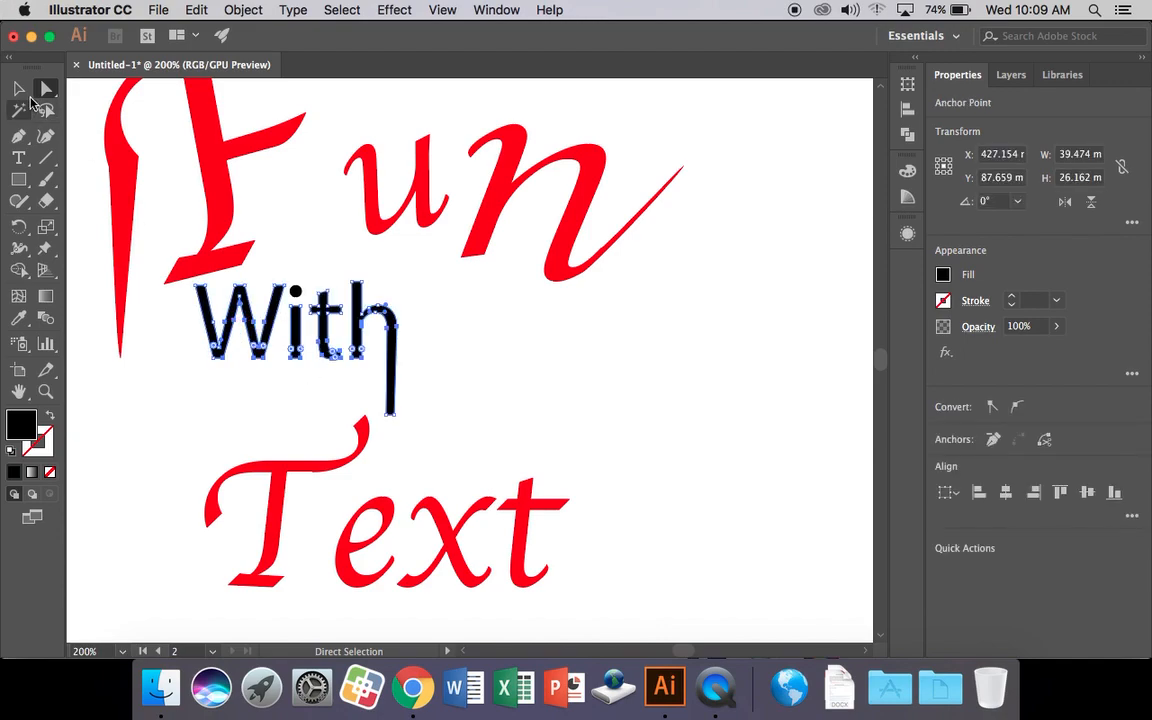
pyautogui.click(19, 89)
pyautogui.moveTo(263, 336); pyautogui.dragTo(338, 350)
pyautogui.press('super+z')
pyautogui.moveTo(194, 286); pyautogui.dragTo(202, 291)
pyautogui.moveTo(253, 330); pyautogui.dragTo(309, 340)
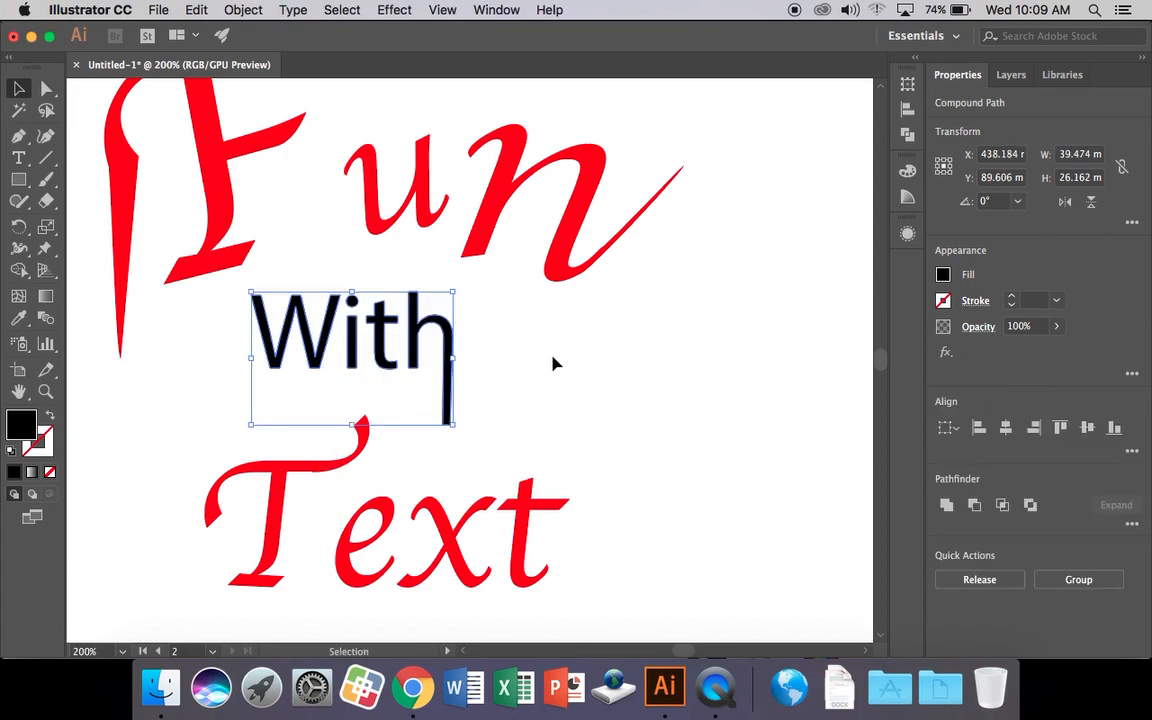
pyautogui.click(555, 364)
# Drag the T's lower-left anchor straight down into a long thin spike.
pyautogui.press('super+minus')
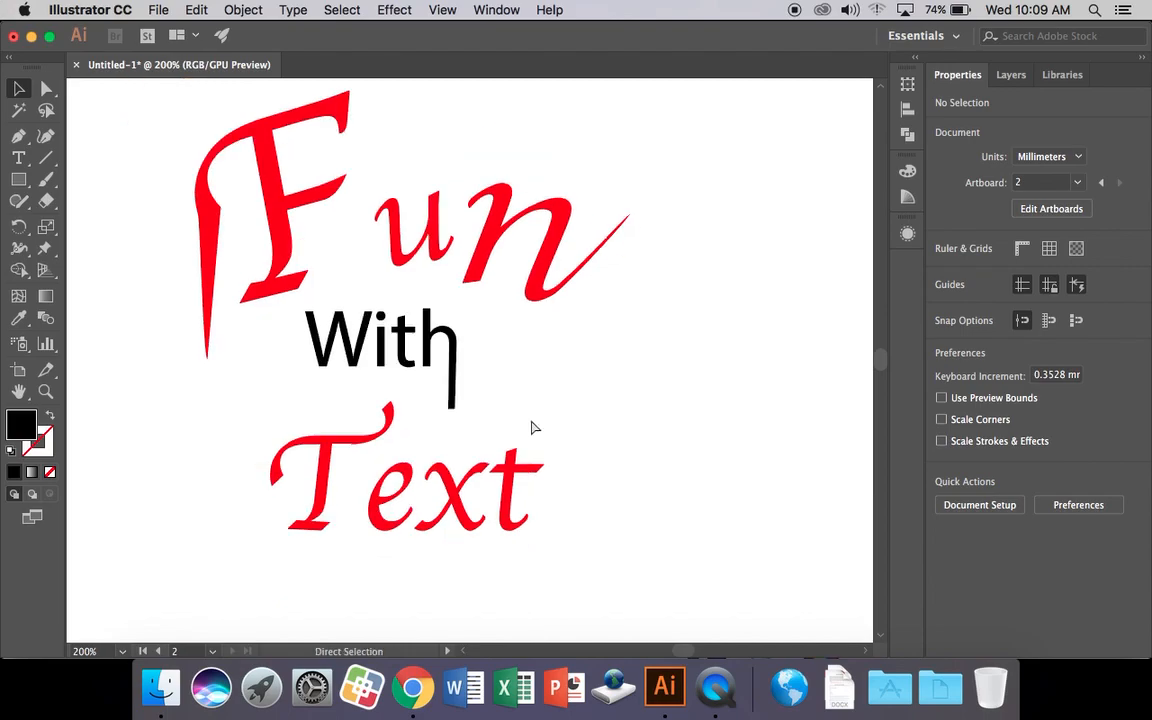
pyautogui.scroll(-3, 540, 350)
pyautogui.scroll(2, 470, 290)
pyautogui.hscroll(-1, 470, 290)
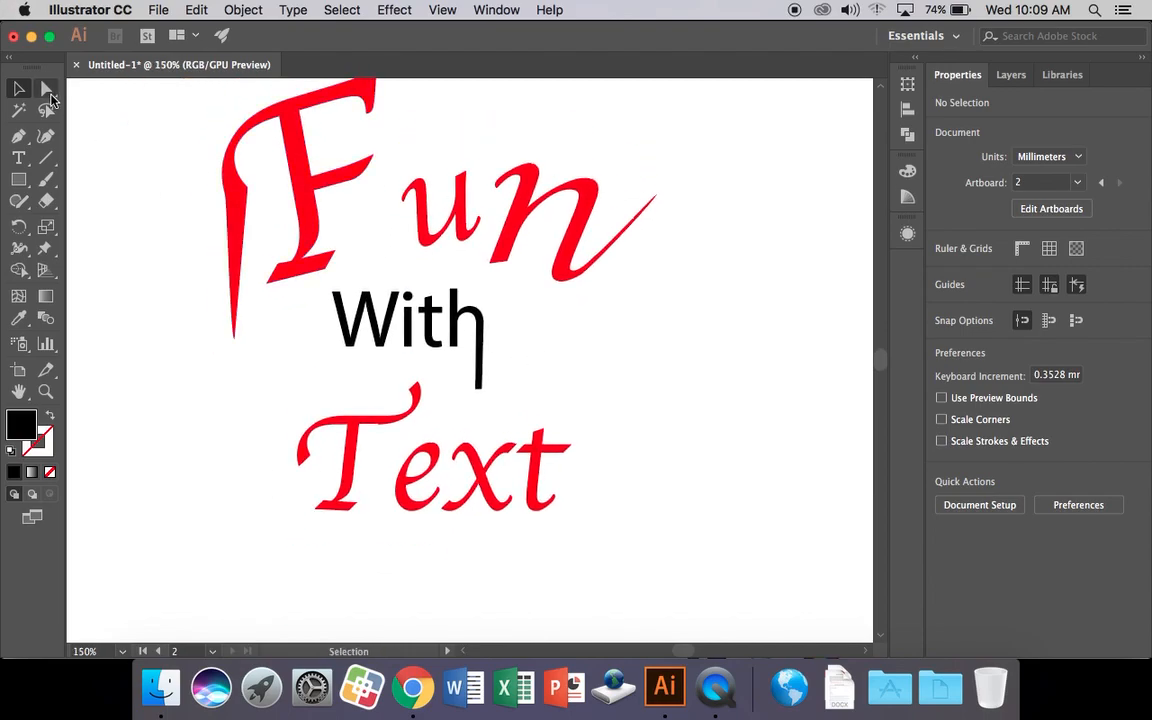
pyautogui.click(46, 88)
pyautogui.click(324, 483)
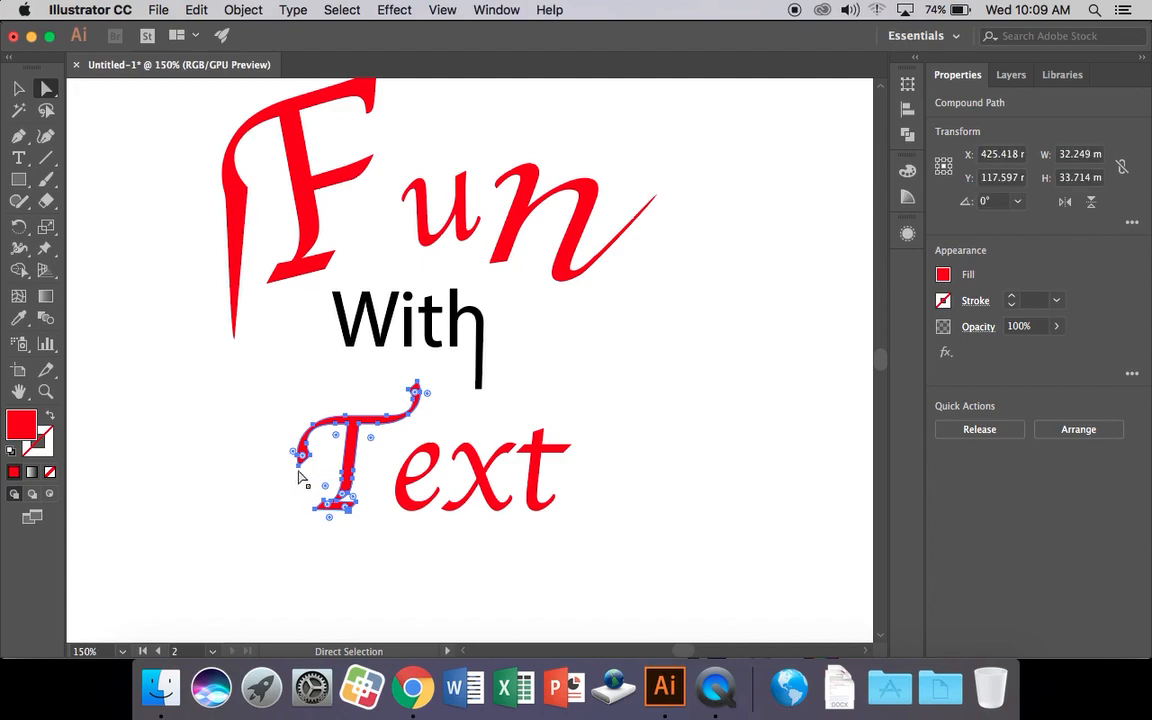
pyautogui.click(305, 479)
pyautogui.moveTo(300, 463); pyautogui.dragTo(292, 577)
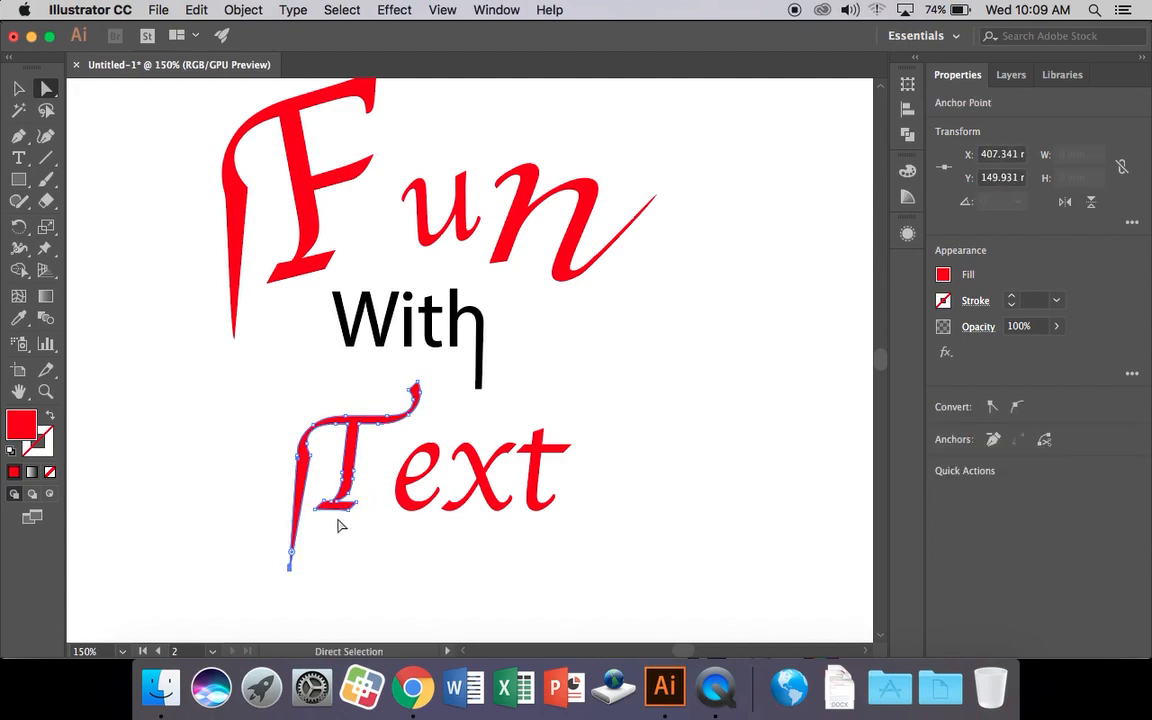
pyautogui.press('super+equal')
pyautogui.press('super+equal')
pyautogui.moveTo(611, 291); pyautogui.dragTo(566, 428)
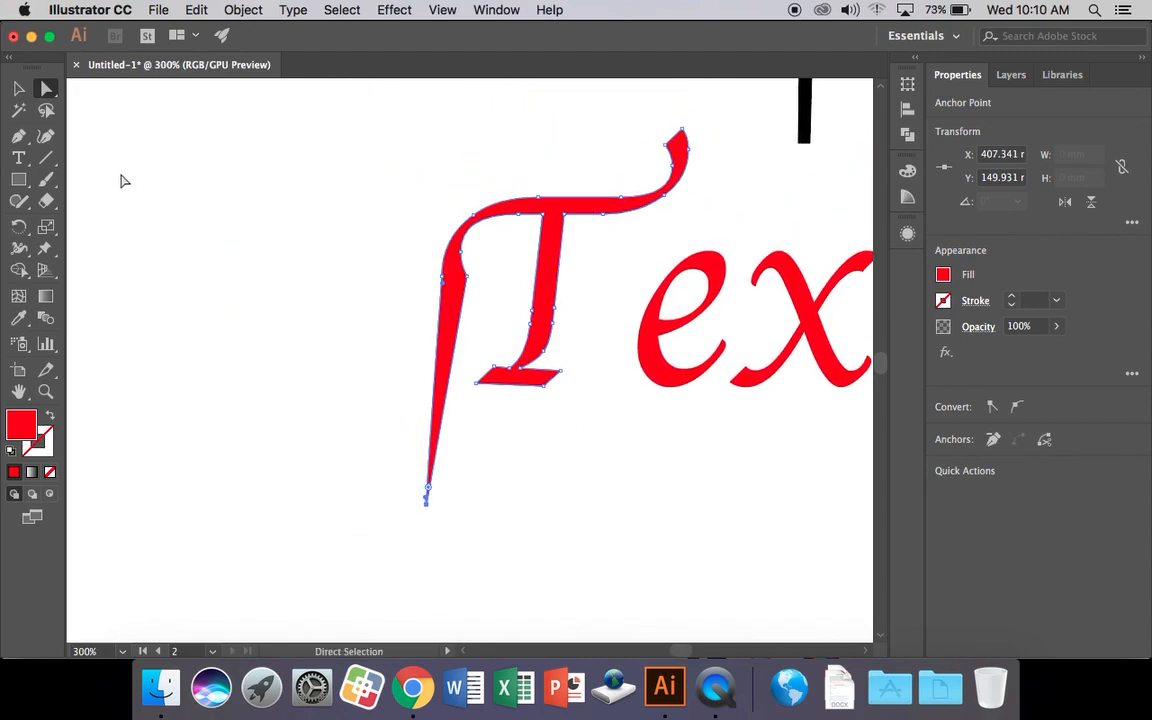
pyautogui.click(45, 135)
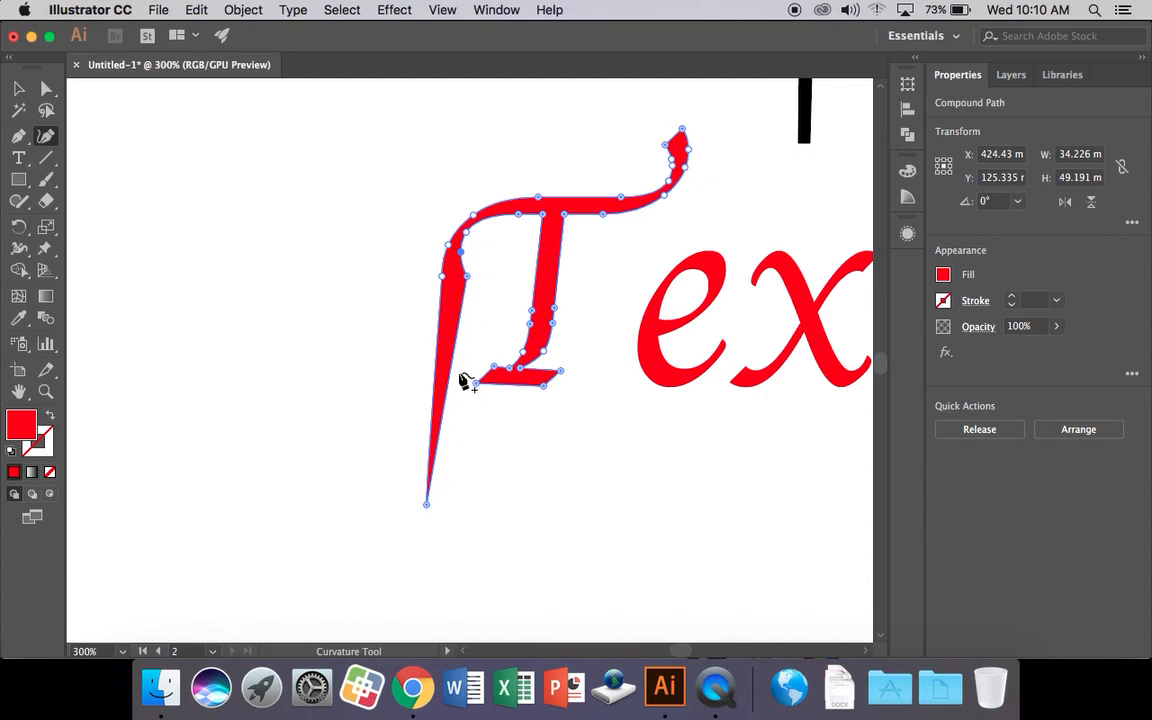
# Bow the T's swash outward into a smooth, tapering curve with the Curvature Tool.
pyautogui.click(456, 348)
pyautogui.moveTo(452, 348); pyautogui.dragTo(429, 393)
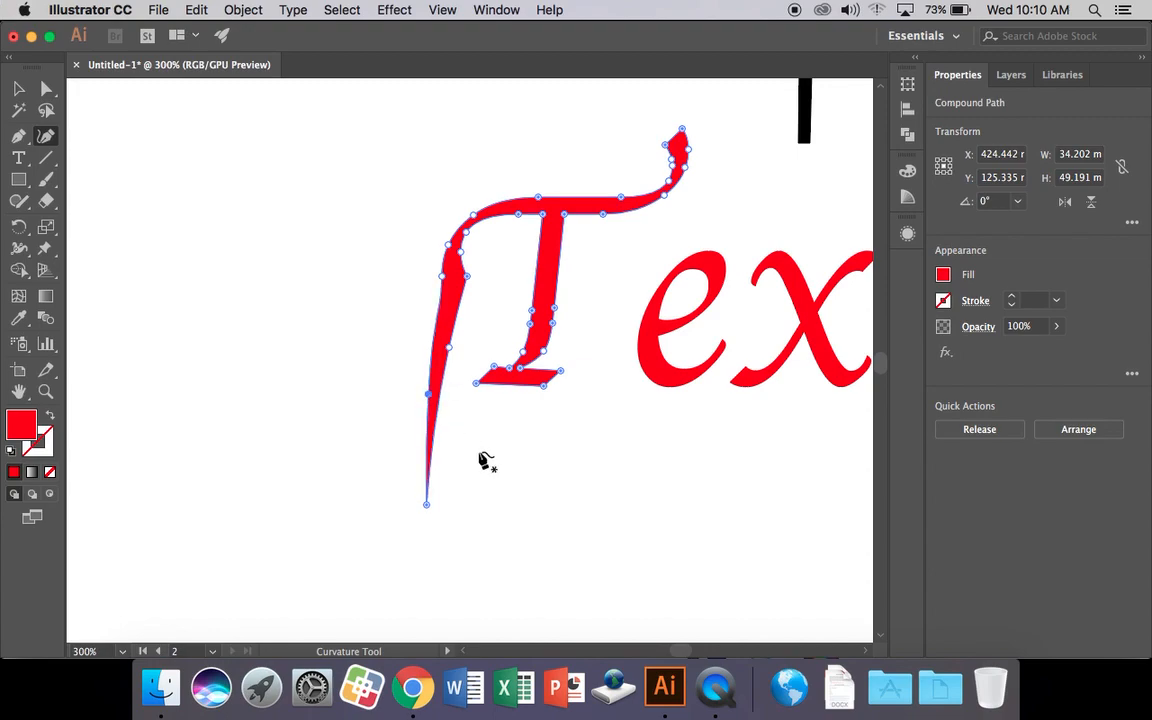
pyautogui.click(451, 326)
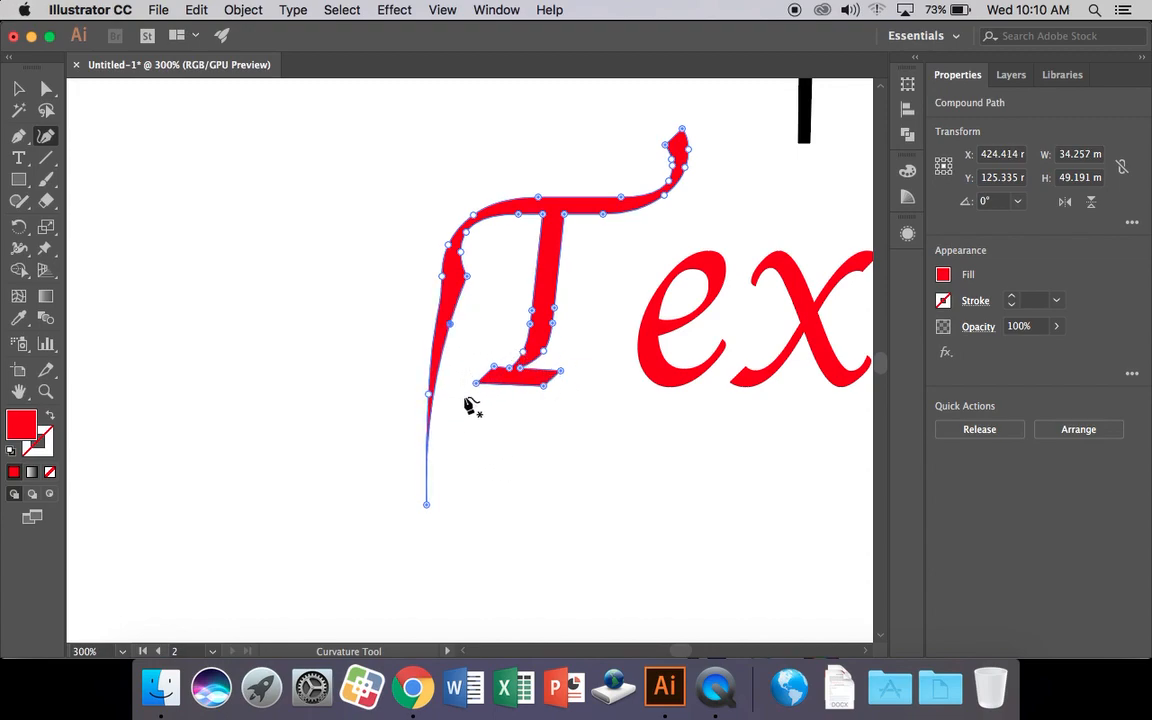
# Deselect the T and zoom out to view the whole Fun With Text lettering.
pyautogui.click(16, 91)
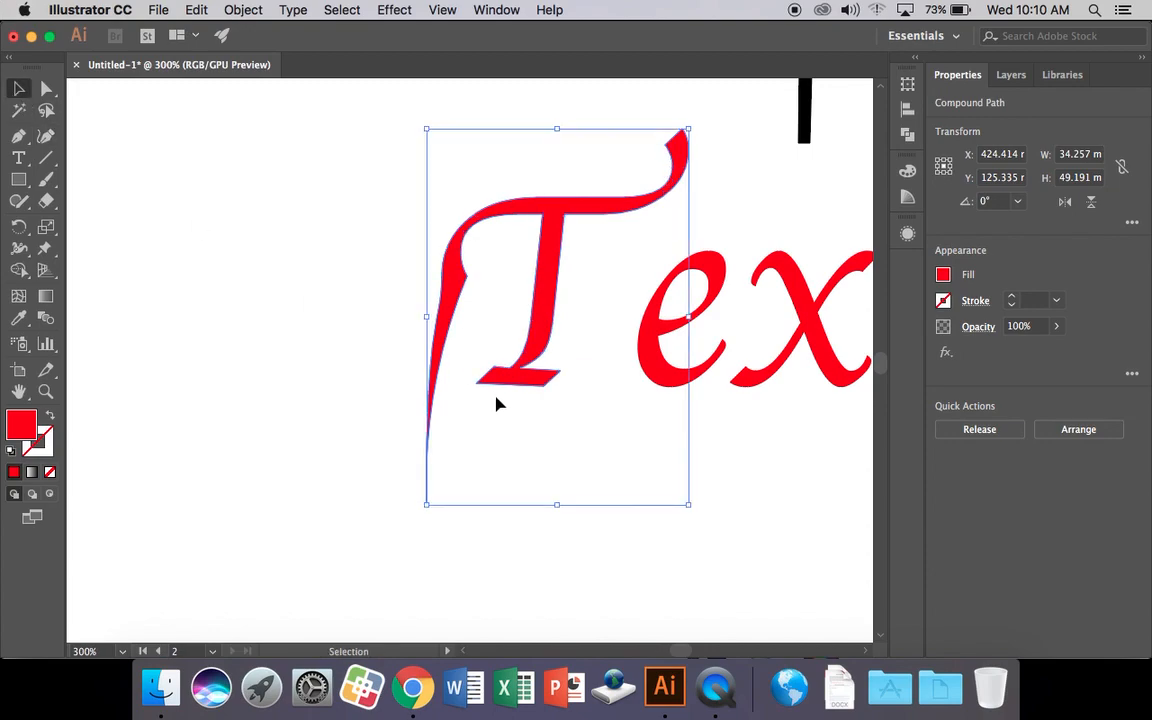
pyautogui.click(752, 468)
pyautogui.press('super+minus')
pyautogui.press('super+minus')
pyautogui.press('space')
pyautogui.moveTo(769, 311); pyautogui.dragTo(697, 456)
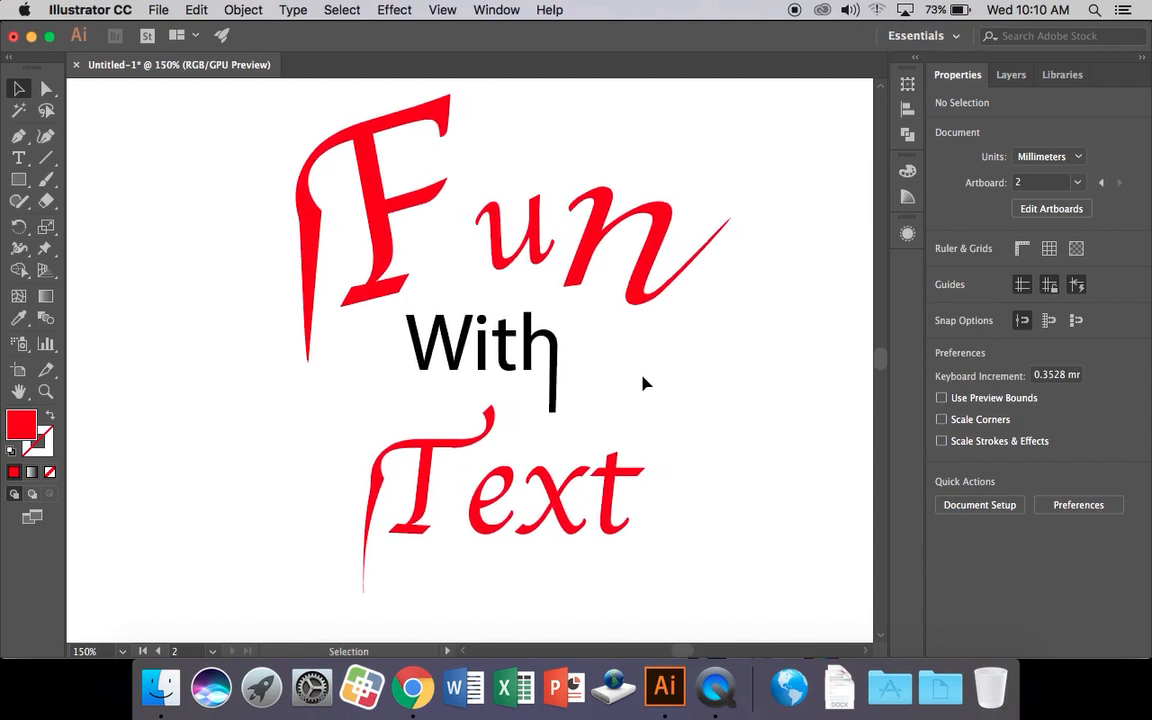